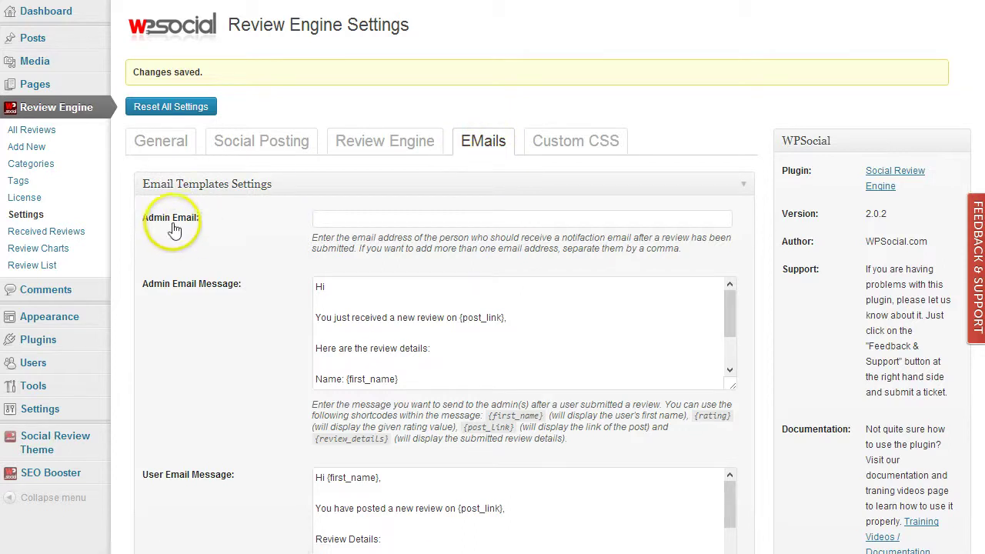
Review the admin email address field and the admin email message template in the email template settings.
left_click(352, 218)
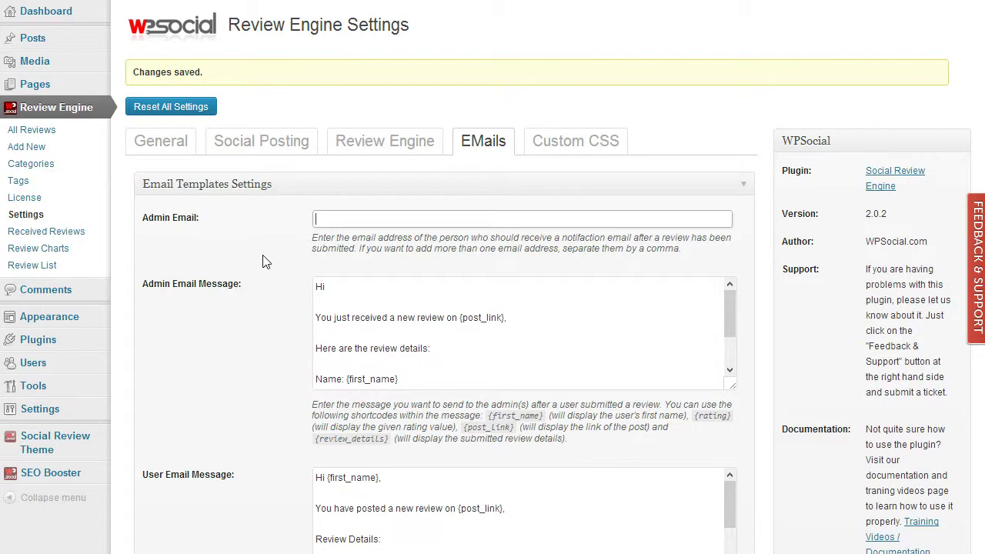
left_click(424, 219)
scroll(284, 359, "down", 2)
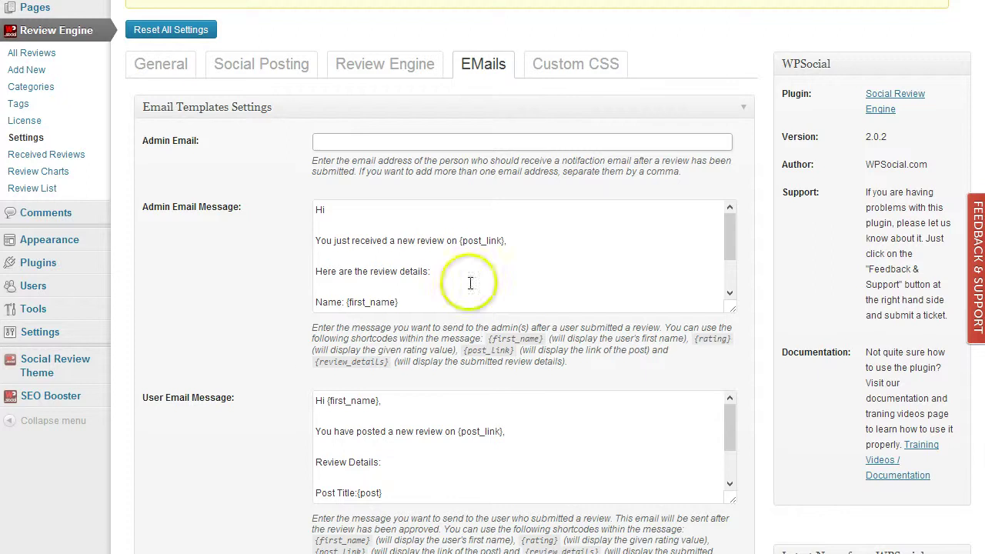
left_click(730, 227)
mouse_move(730, 227)
left_mouse_down()
mouse_move(731, 246)
mouse_move(731, 228)
left_mouse_up()
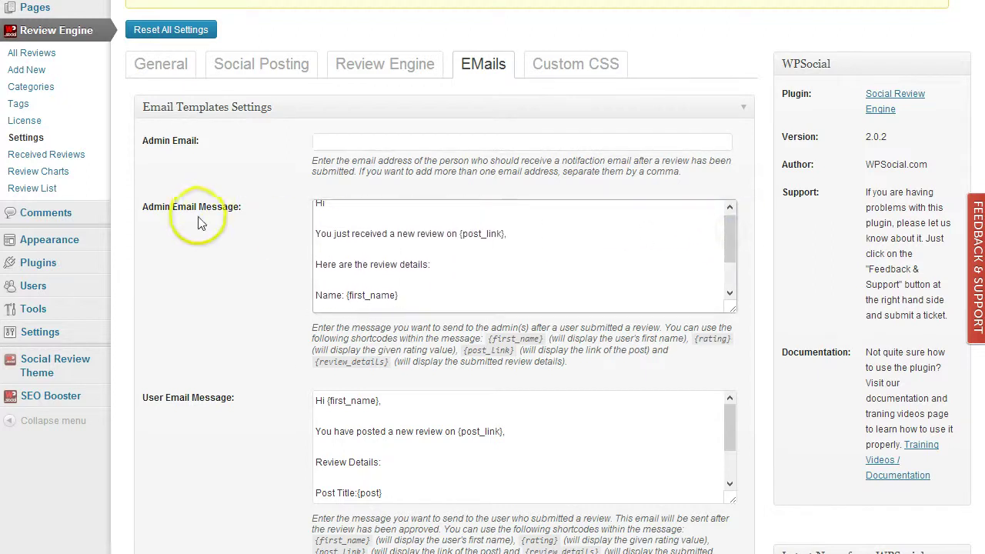
scroll(468, 237, "up", 1)
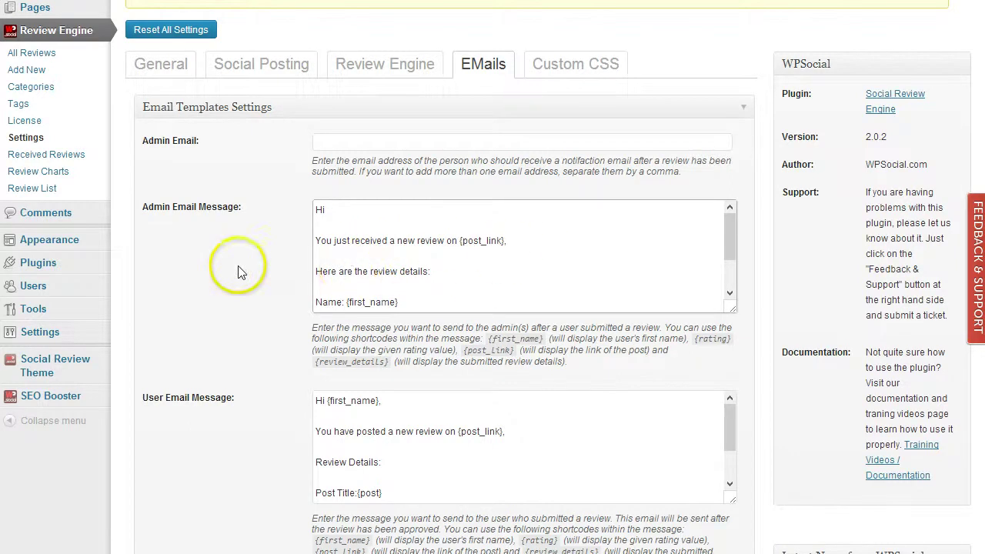
scroll(234, 269, "down", 1)
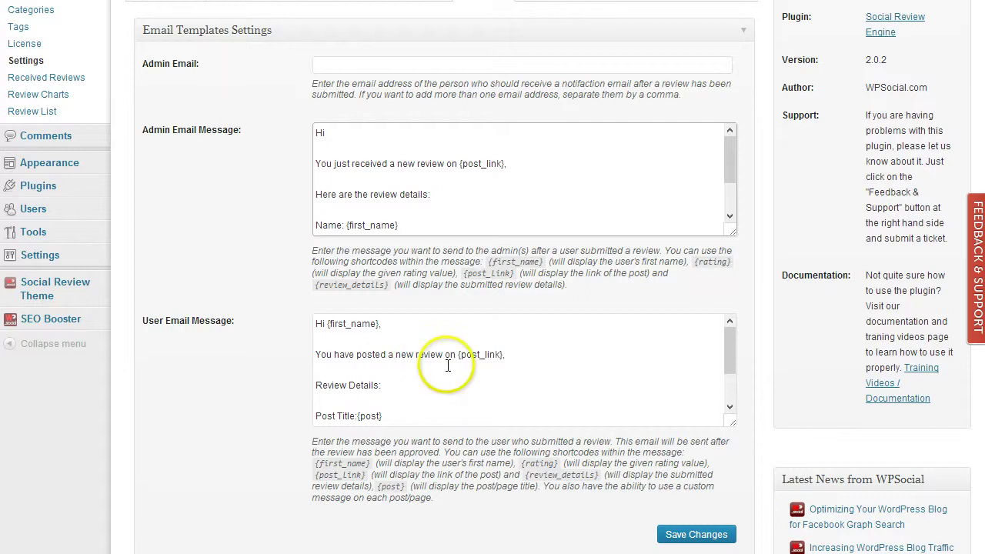
Review the user email message template and the shortcodes available for the admin and user messages.
scroll(440, 364, "down", 4)
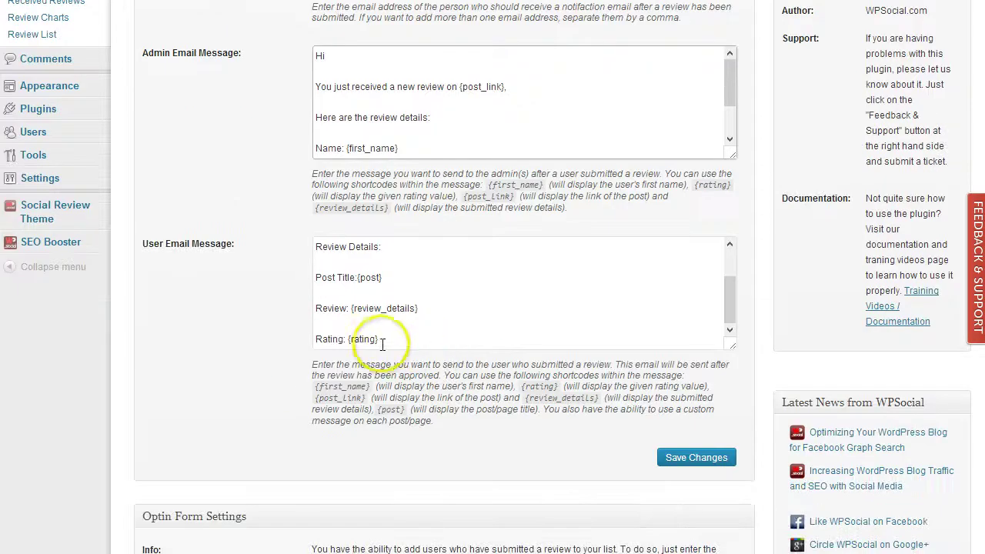
scroll(541, 385, "up", 1)
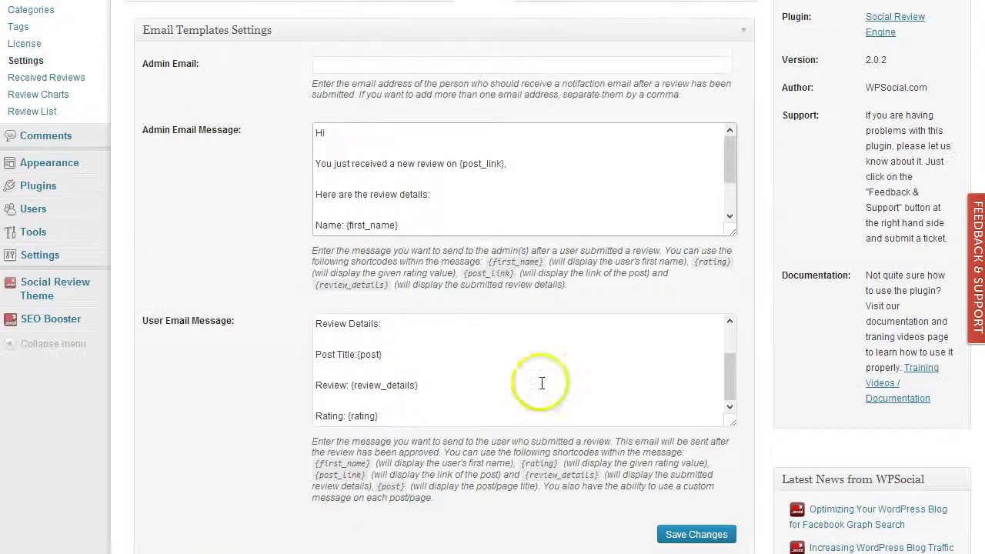
left_click_drag(489, 261, 543, 262)
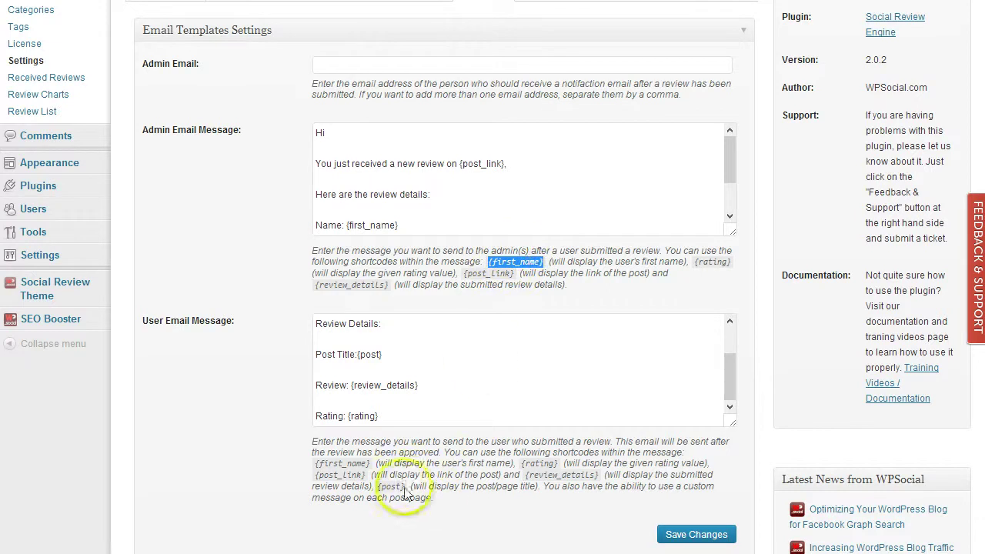
left_click(350, 466)
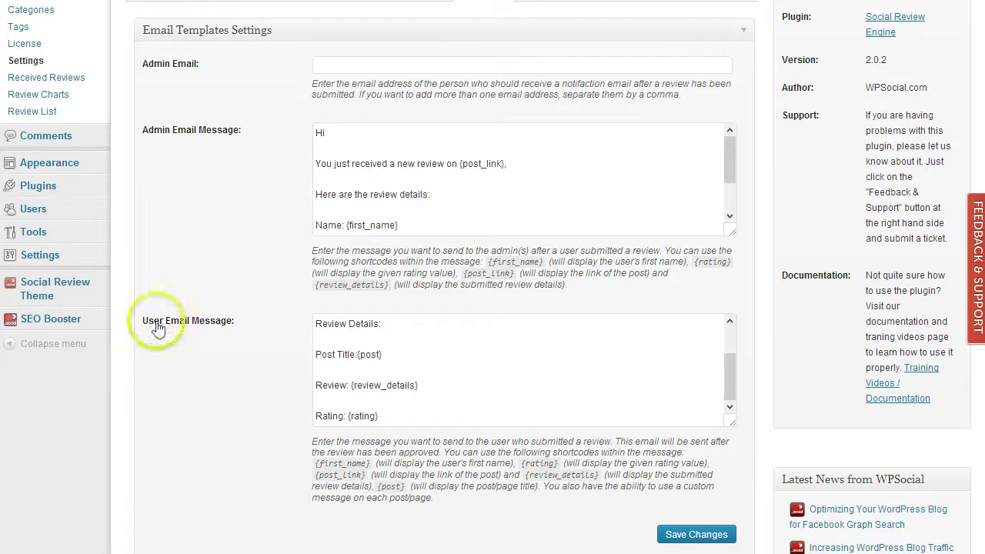
scroll(420, 338, "down", 1)
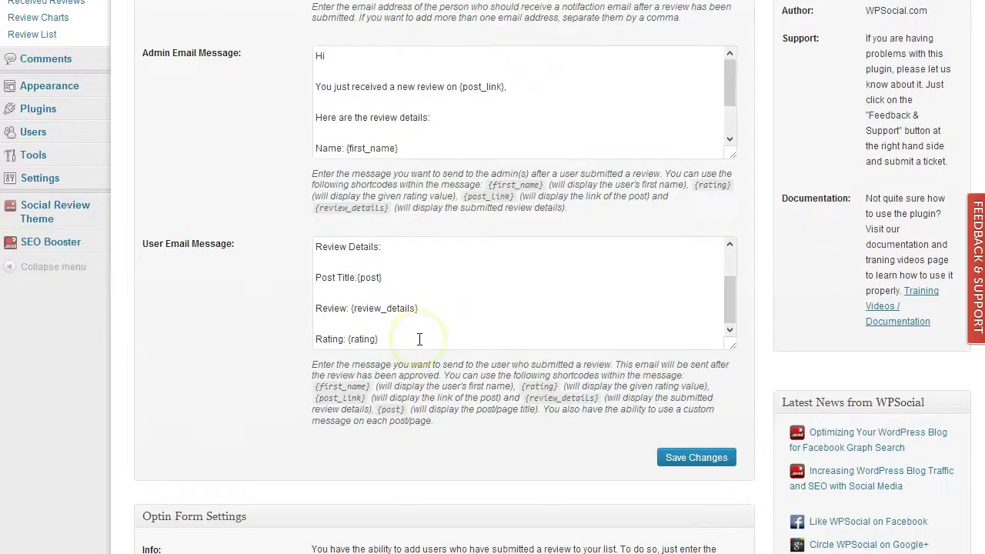
scroll(420, 338, "up", 4)
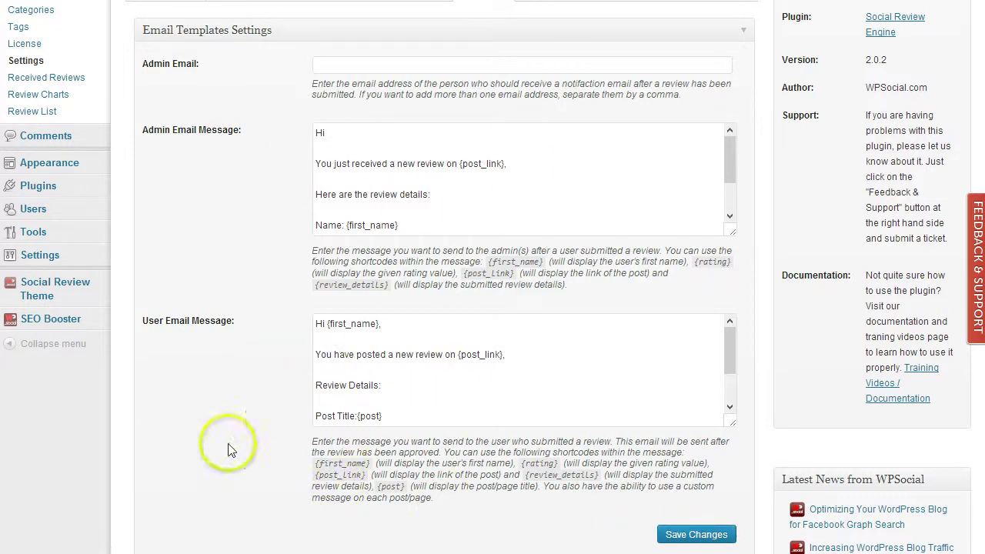
Activate the optin form in the Optin Form Settings.
scroll(221, 439, "down", 1)
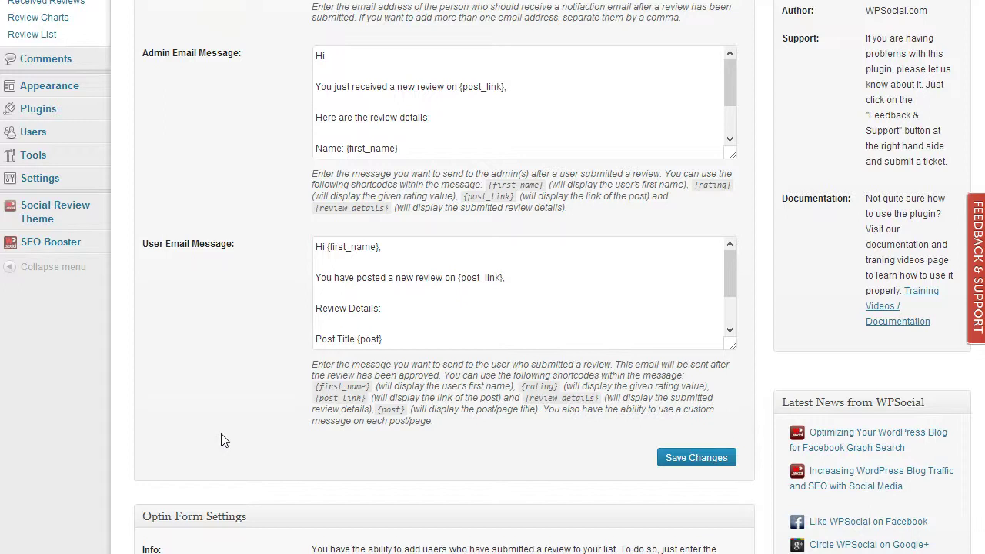
scroll(221, 439, "up", 2)
scroll(221, 439, "down", 7)
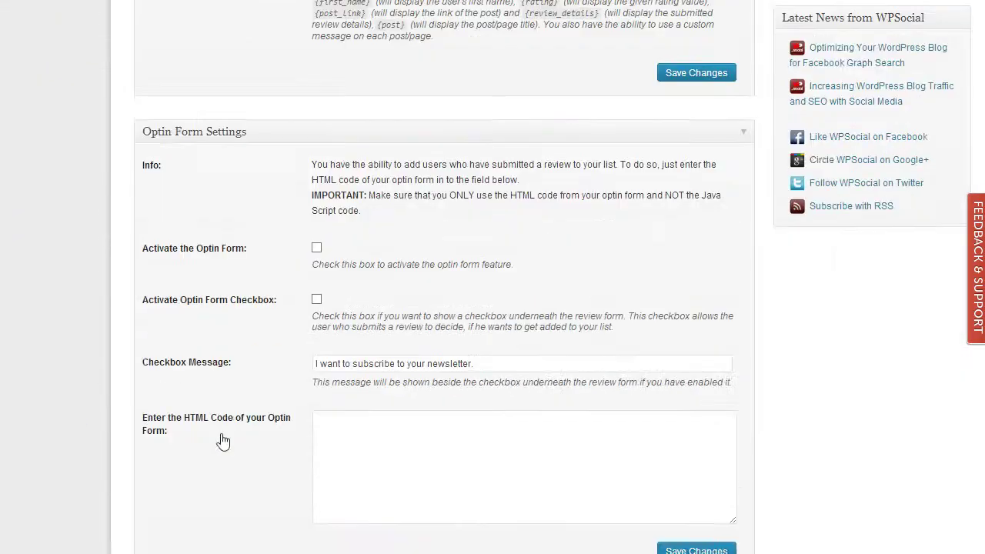
scroll(222, 440, "down", 1)
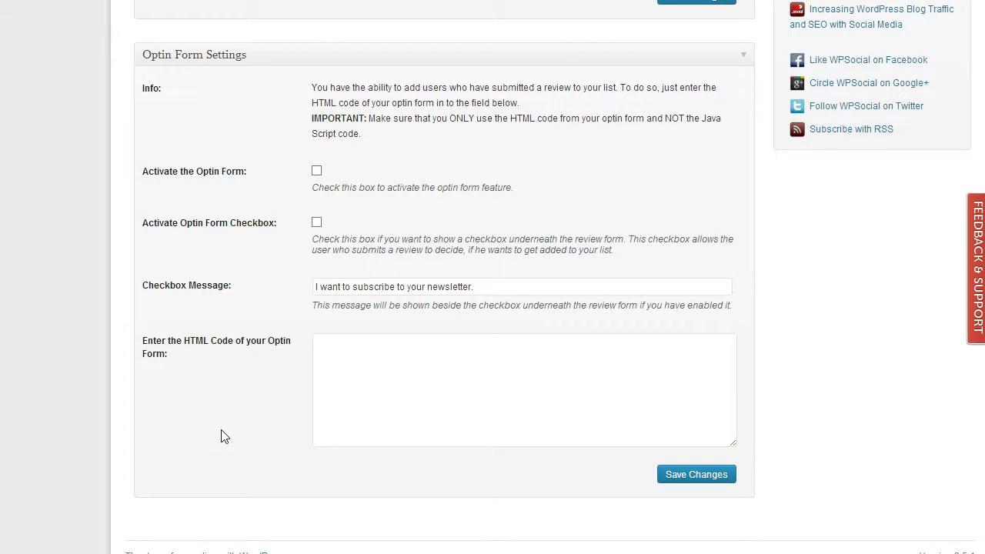
left_click(316, 173)
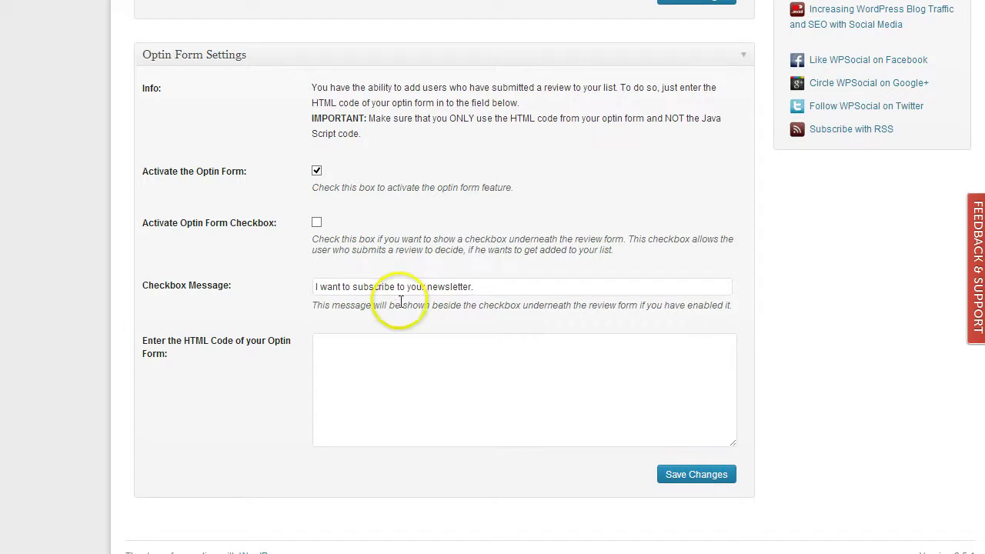
Copy the entire HTML code from the optin file in Notepad and paste it in as the optin form's HTML code.
left_click(448, 392)
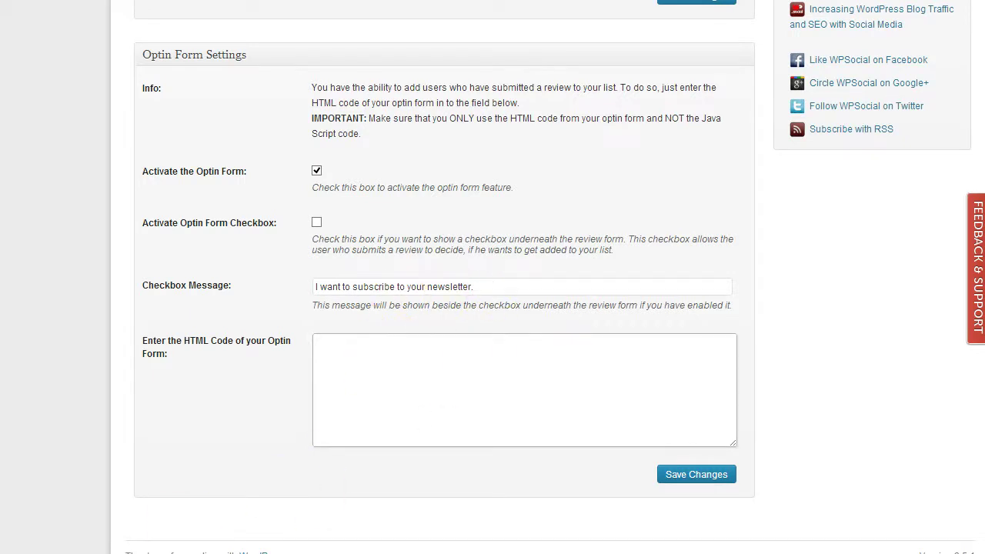
key("alt+Tab")
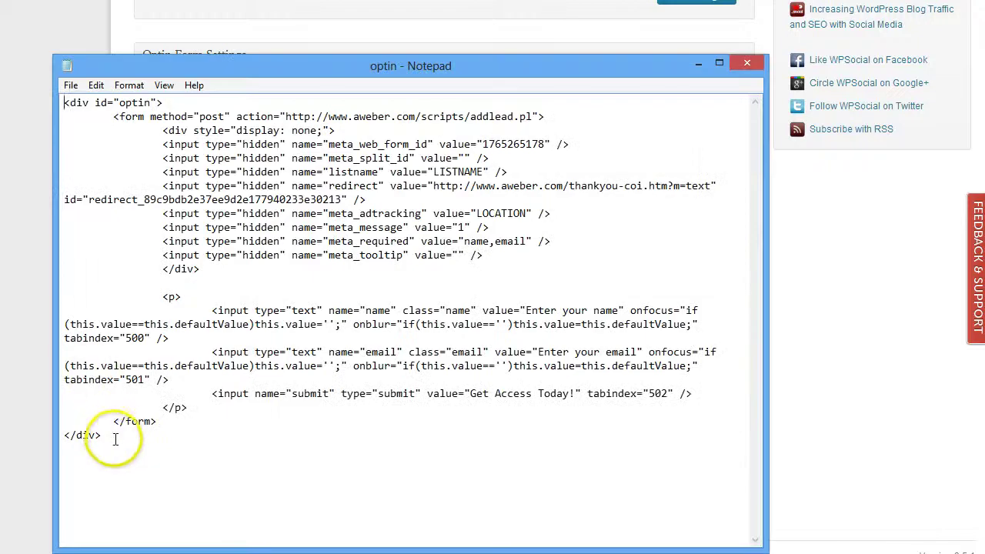
key("ctrl+a")
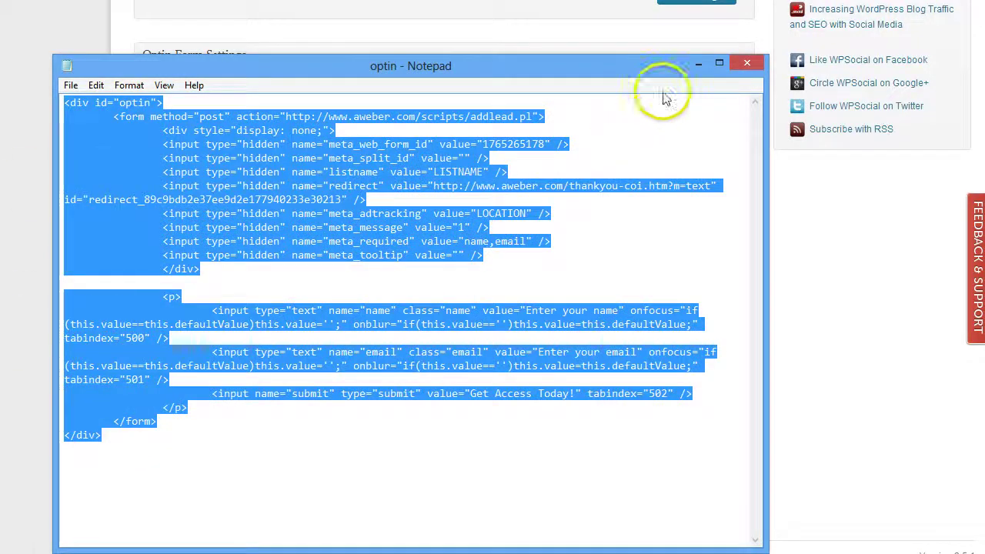
left_click(697, 64)
left_click(412, 352)
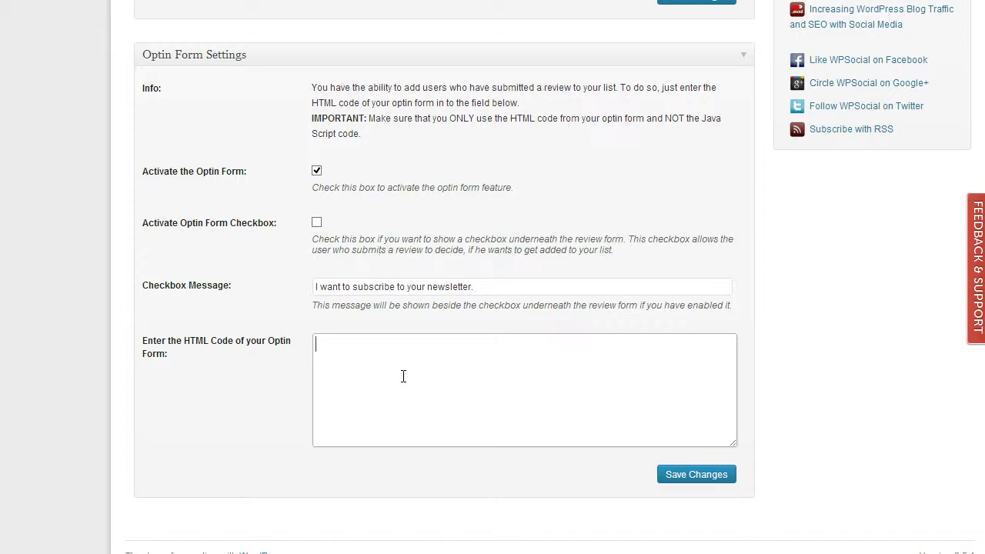
key("ctrl+v")
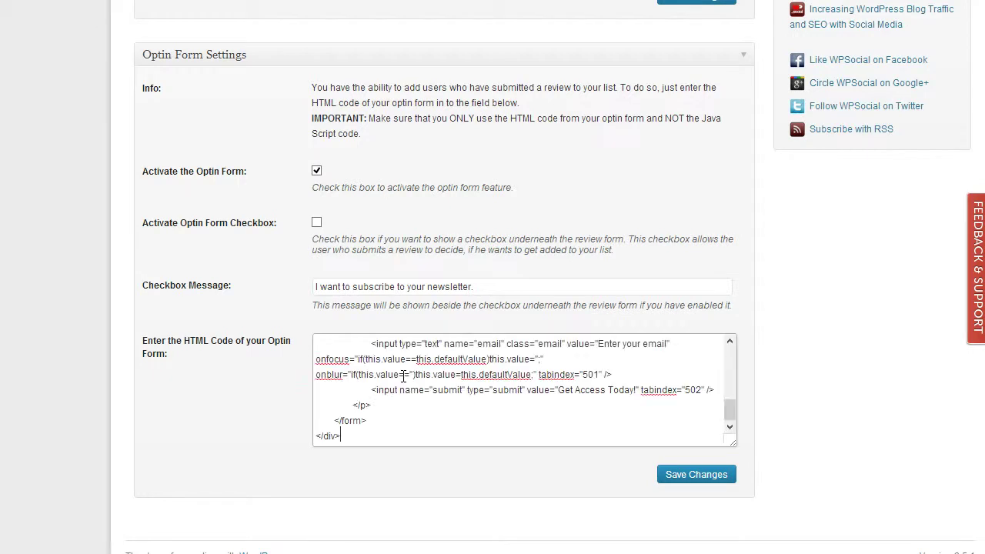
scroll(403, 376, "up", 6)
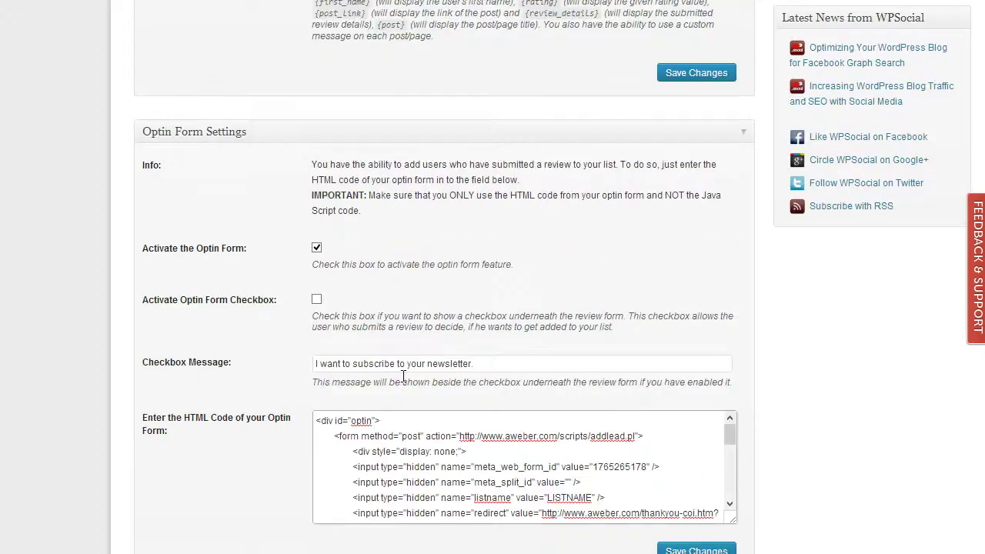
Activate the optin form checkbox that is shown underneath the review form.
scroll(911, 487, "down", 3)
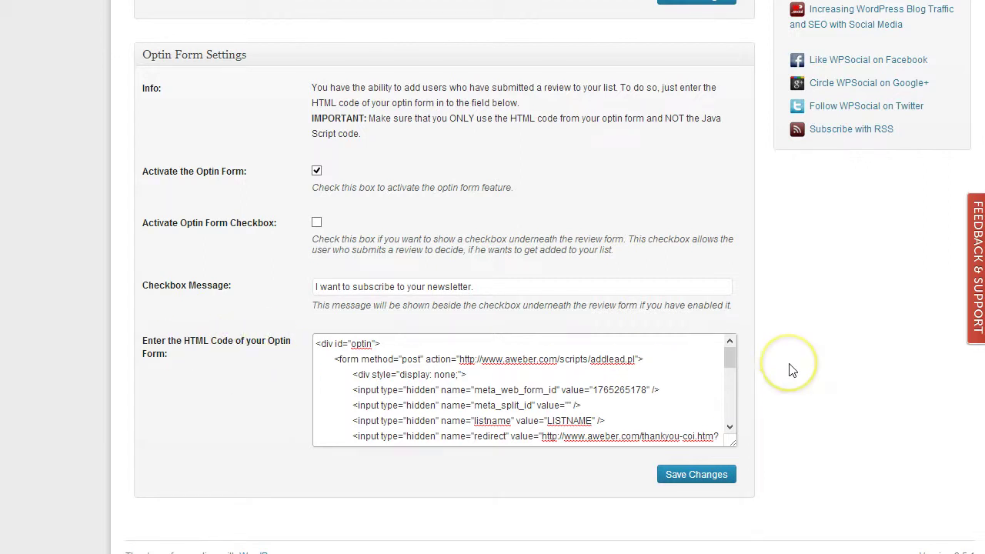
scroll(789, 368, "up", 1)
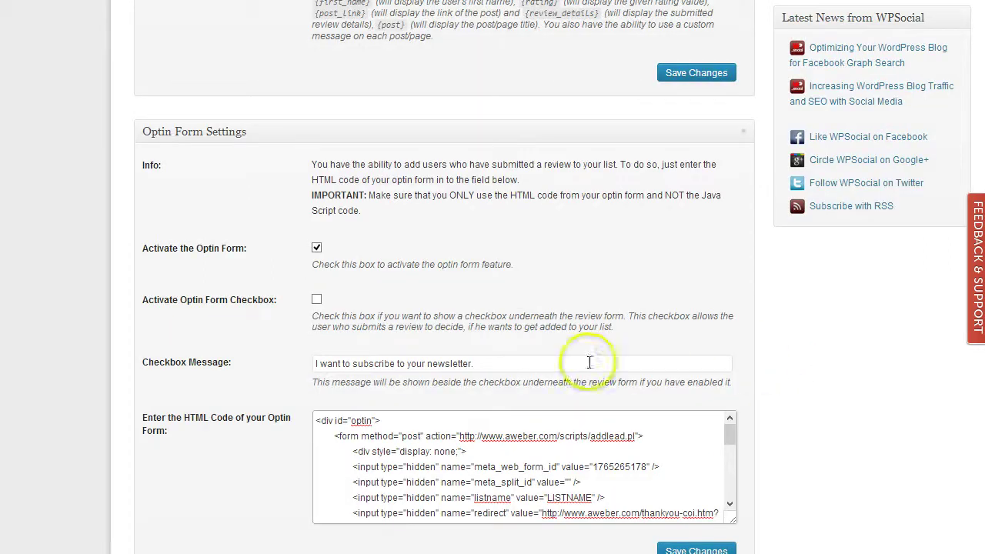
scroll(771, 418, "down", 1)
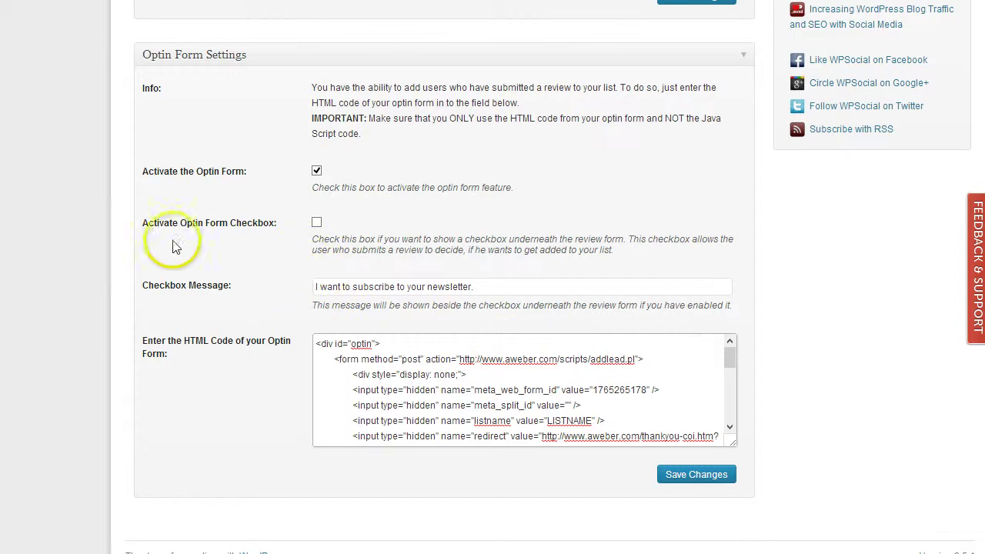
left_click(316, 225)
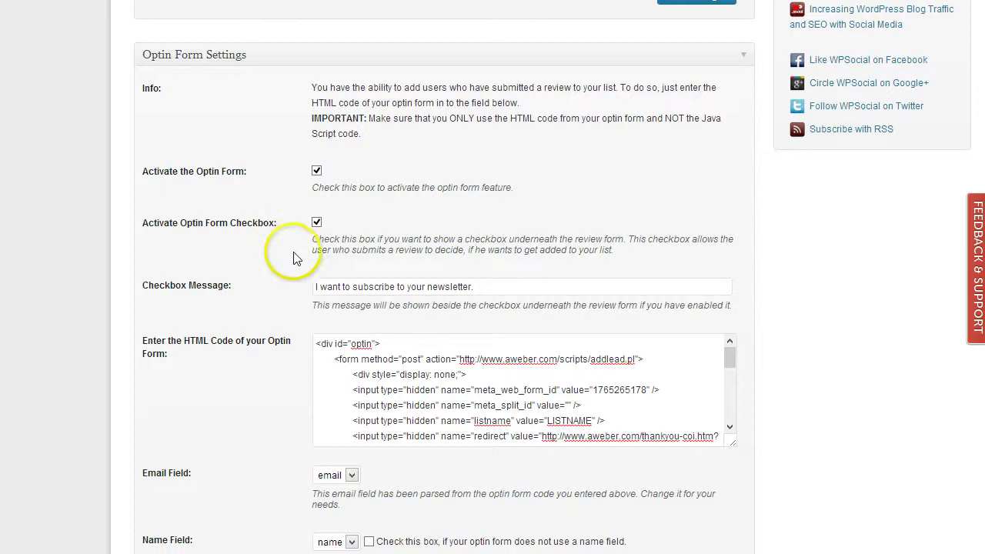
Choose email as the Email Field parsed from the optin form code.
scroll(838, 351, "down", 1)
scroll(838, 351, "up", 1)
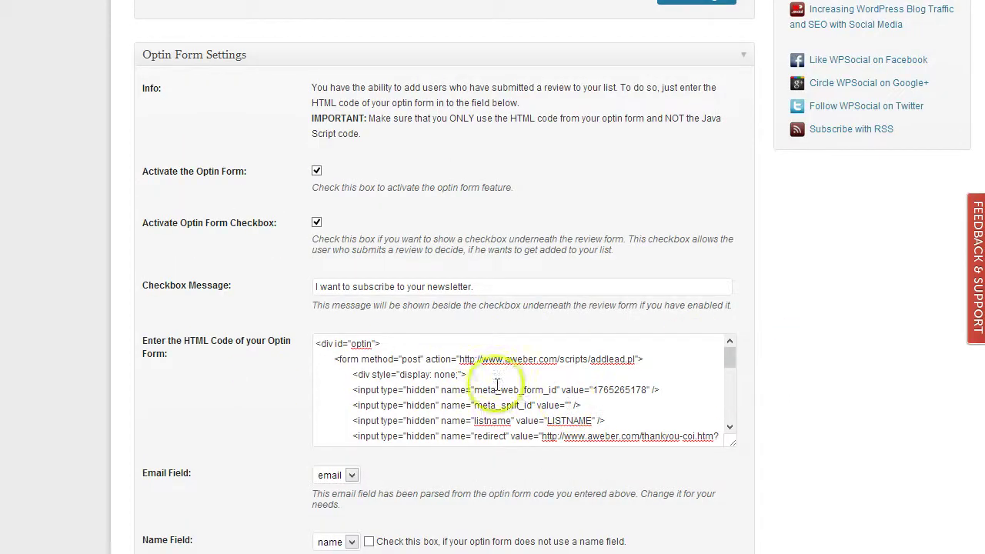
scroll(260, 391, "down", 2)
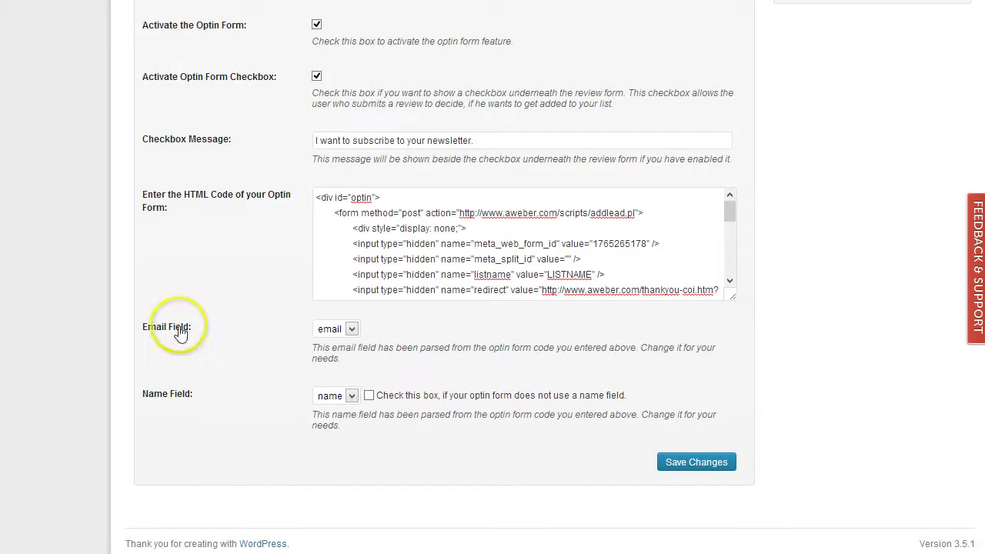
left_click(350, 330)
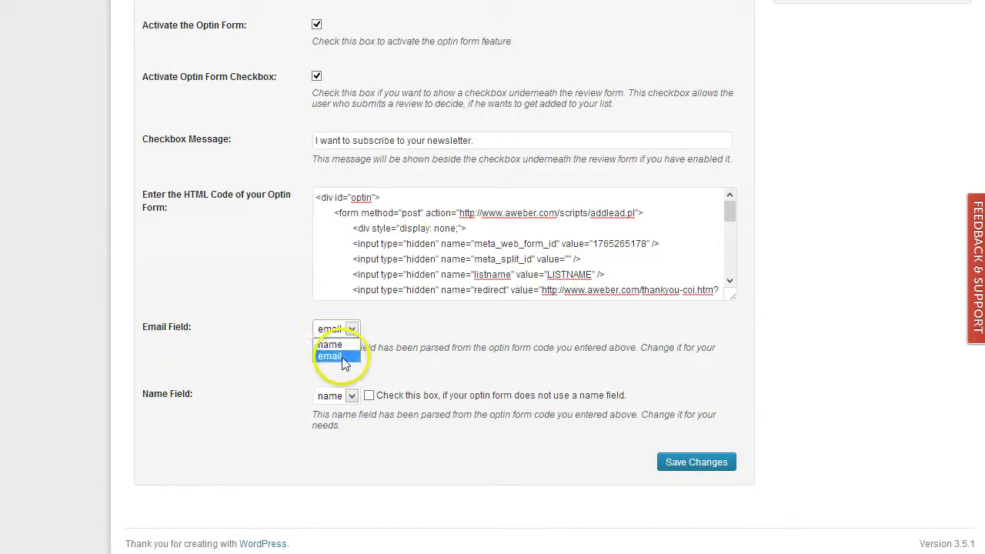
left_click(339, 354)
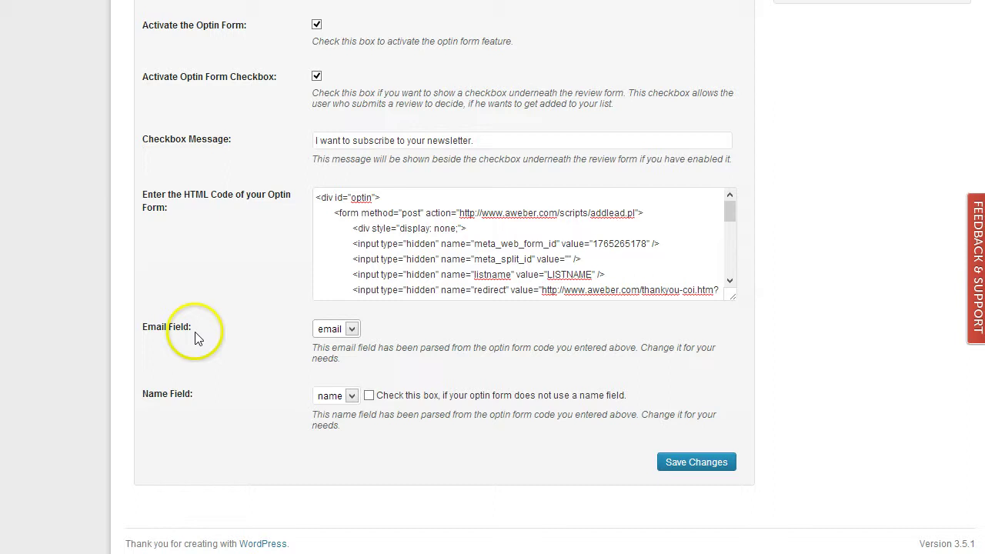
left_click(350, 330)
left_click(347, 357)
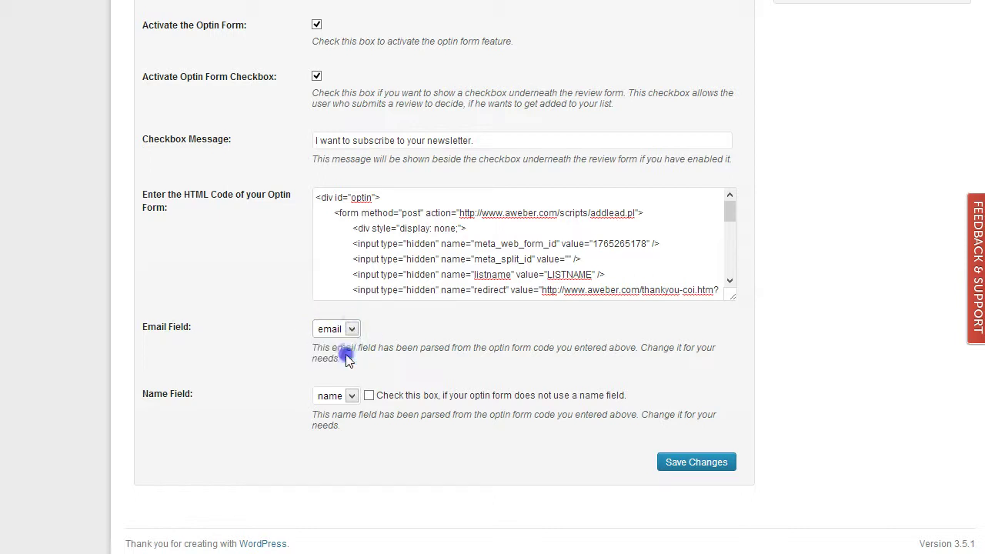
Mark the optin form as not using a name field and save the changes.
left_click(352, 396)
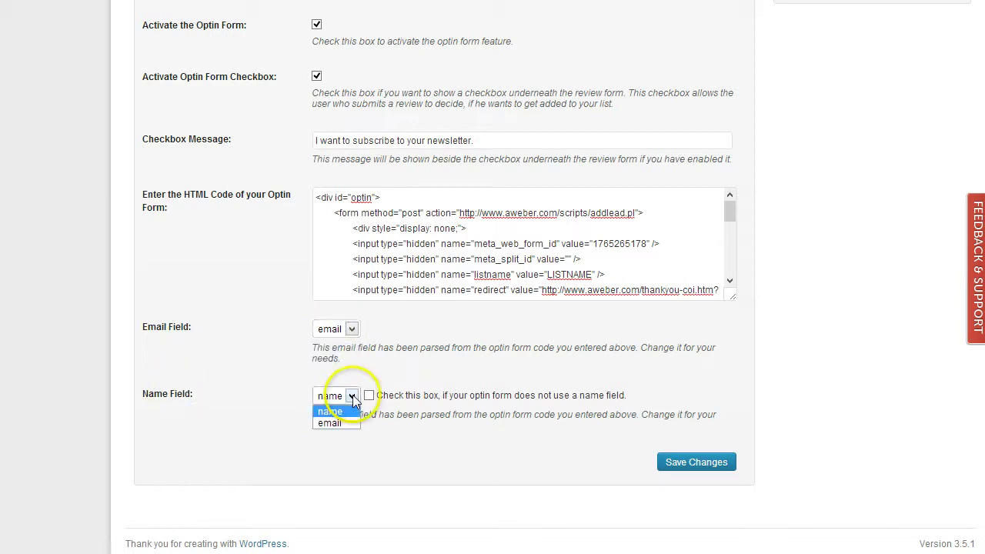
left_click(354, 398)
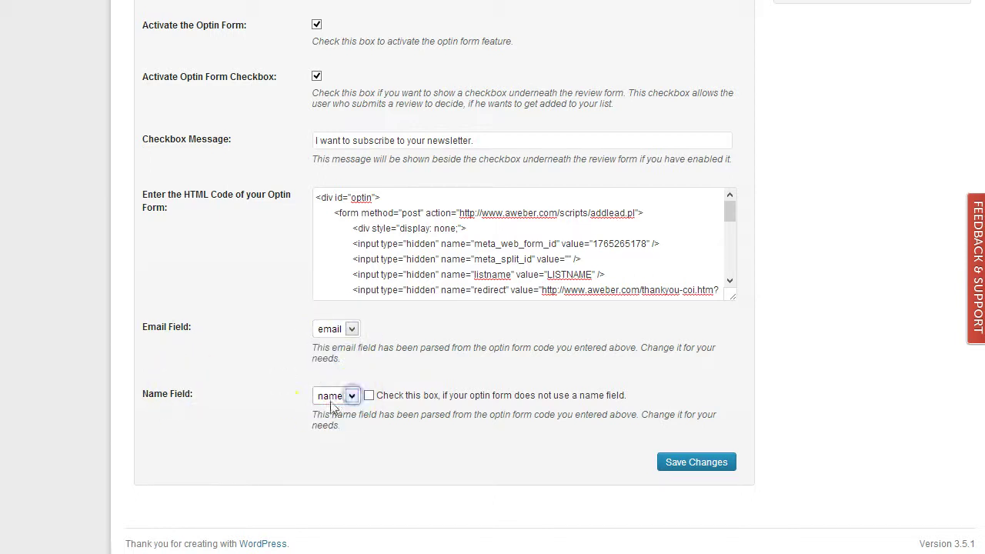
left_click(369, 396)
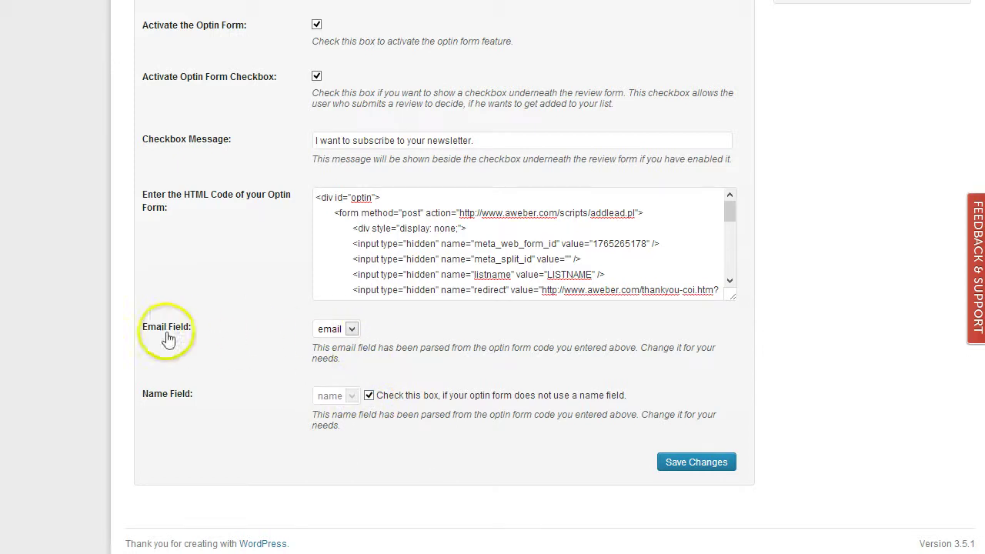
scroll(547, 373, "up", 1)
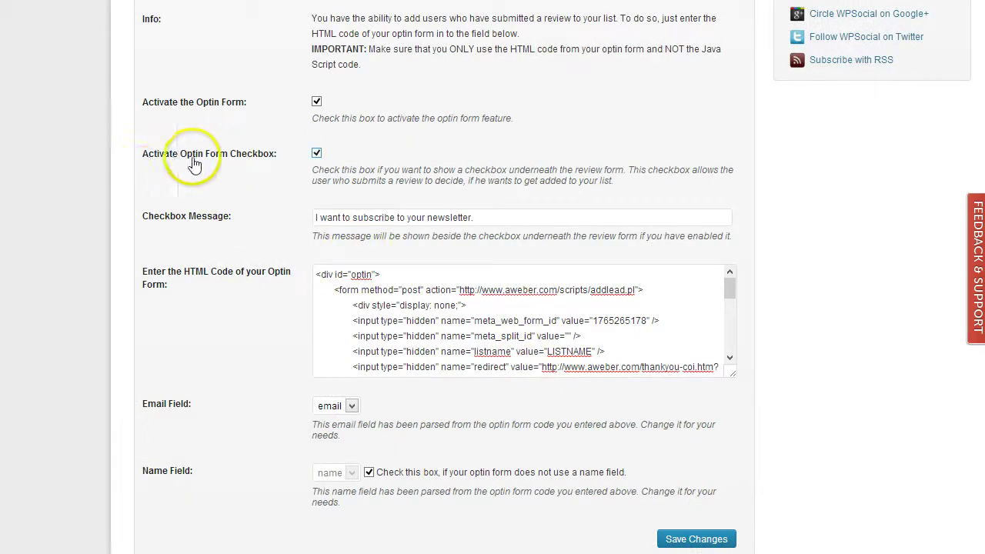
left_click(693, 538)
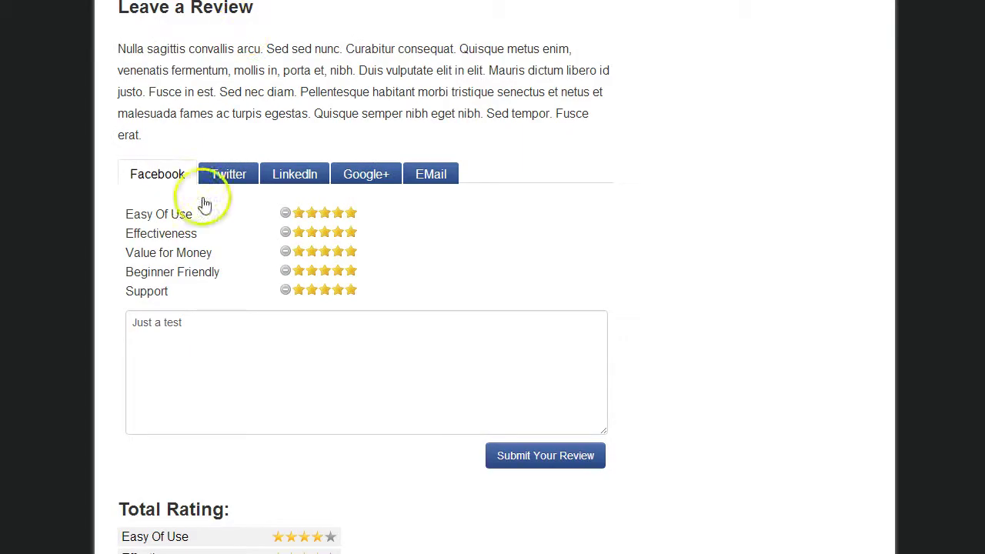
Reload the review post and check the newsletter checkbox underneath the review form.
right_click(774, 303)
left_click(800, 346)
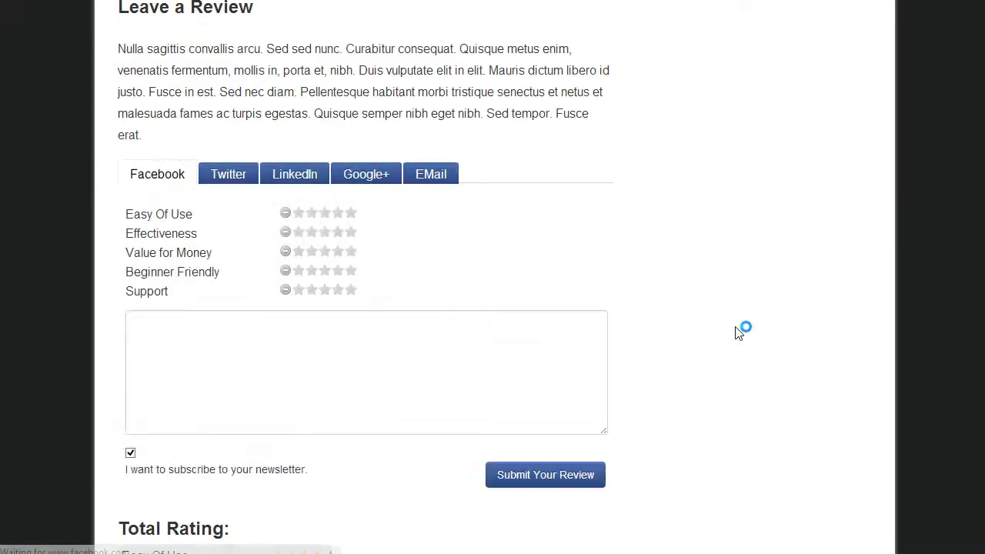
scroll(735, 333, "down", 1)
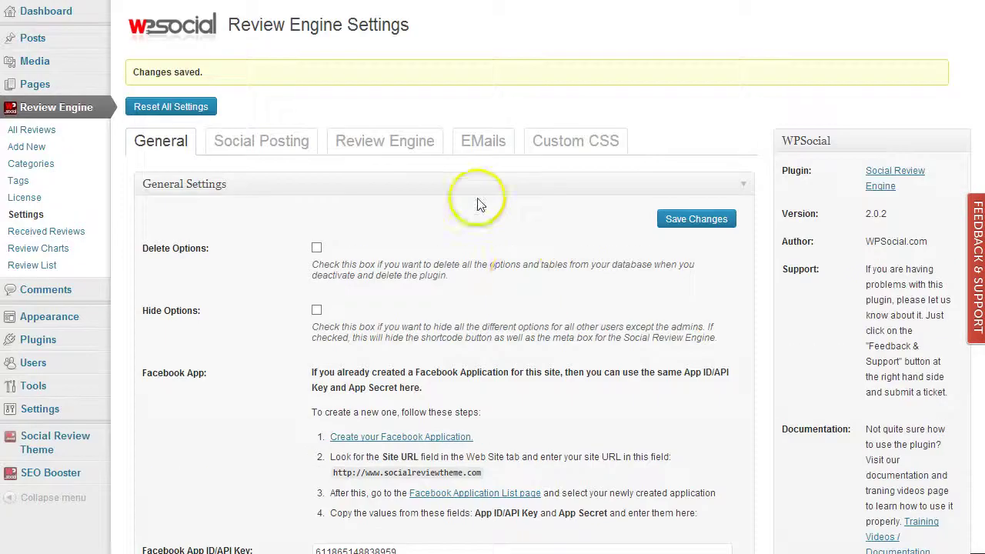
Review the checkbox message and other optin form options in the plugin's email settings.
left_click(480, 143)
scroll(187, 387, "down", 7)
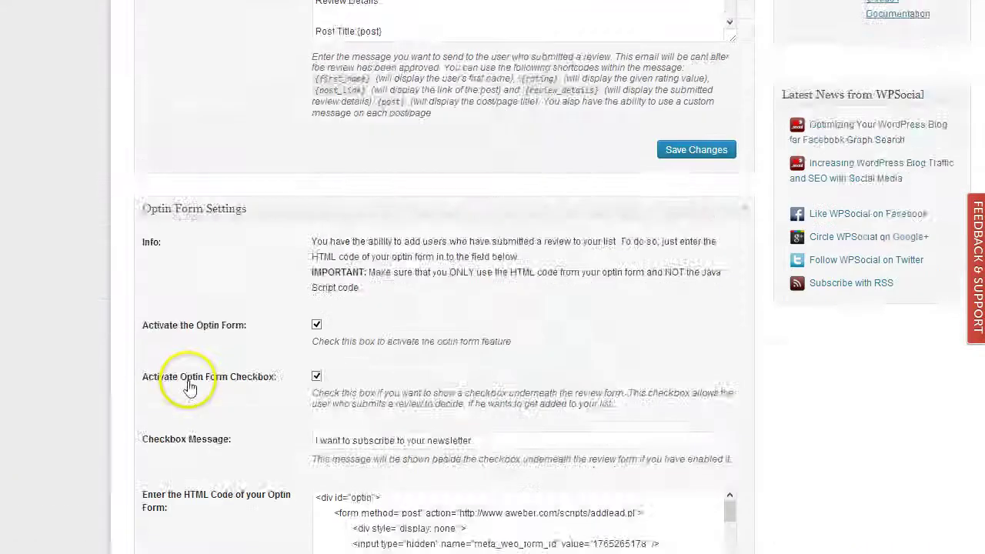
left_click_drag(474, 287, 293, 285)
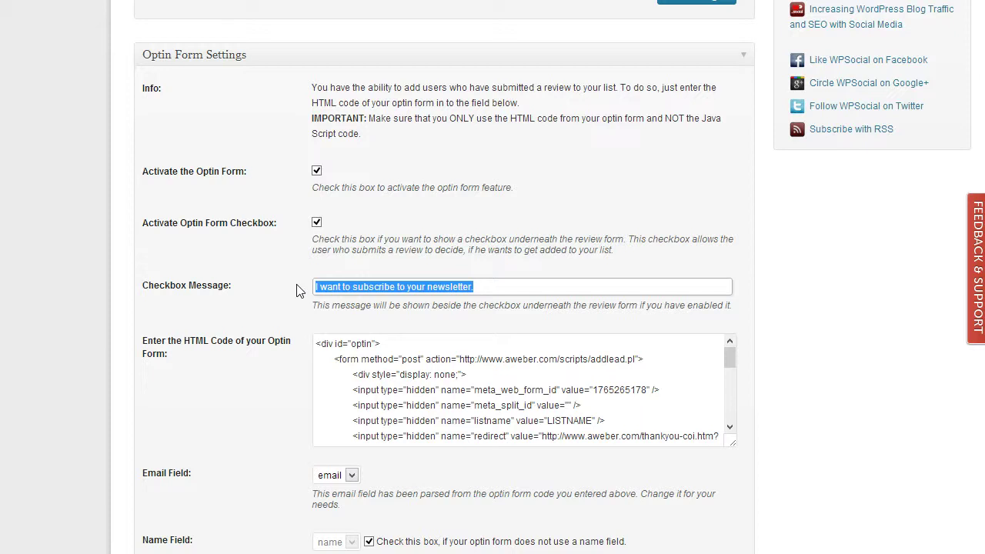
scroll(286, 290, "down", 3)
scroll(286, 290, "up", 10)
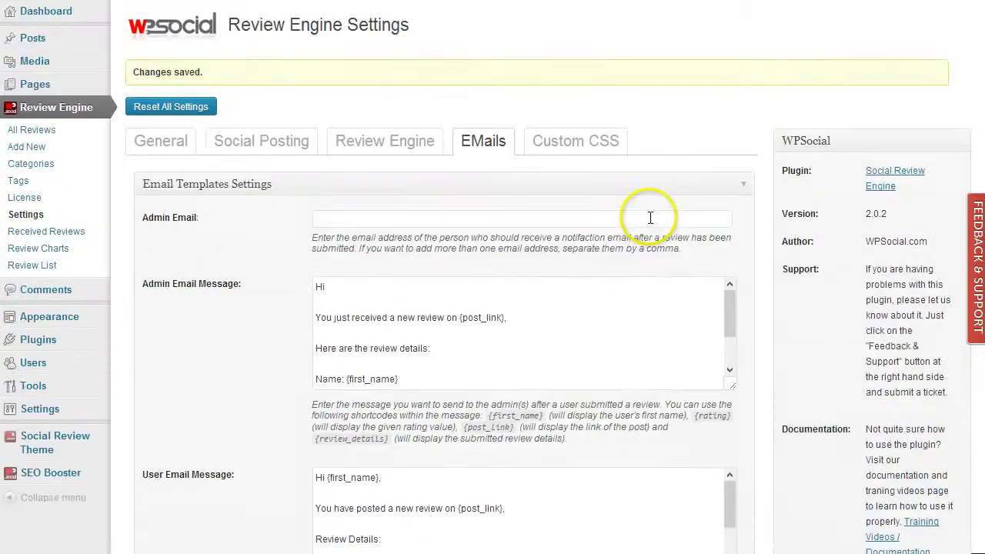
Look over the custom CSS settings and examine the review form on the post for an element to style.
left_click(585, 140)
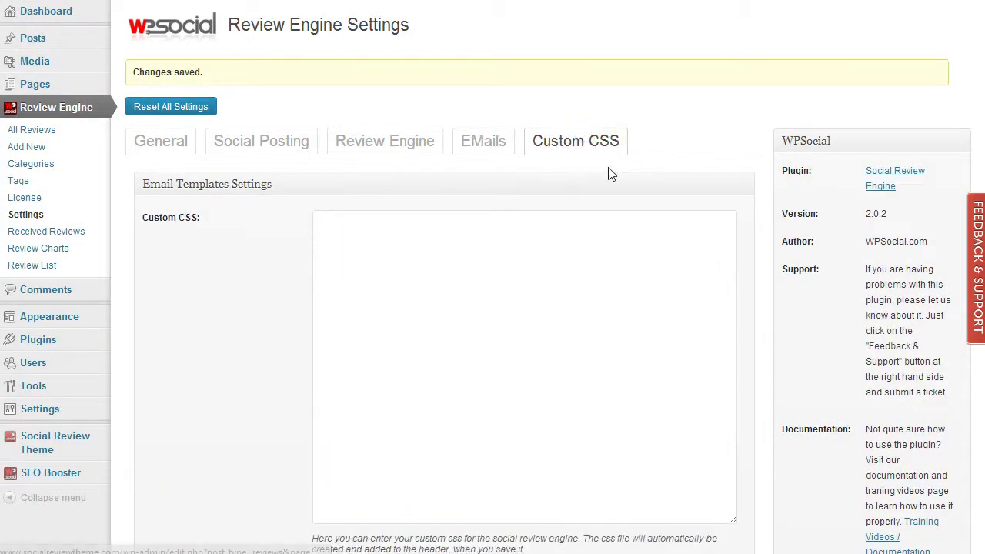
scroll(258, 321, "down", 2)
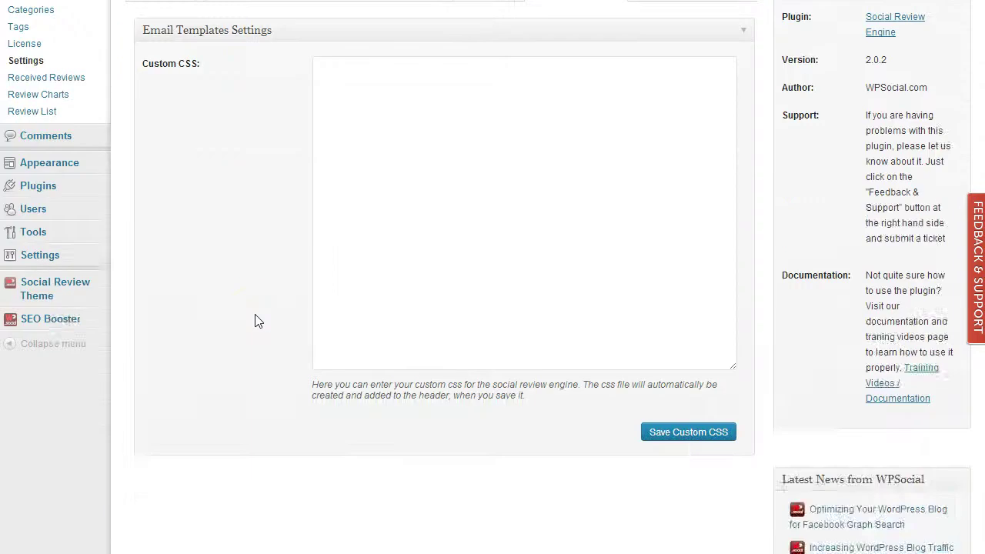
scroll(257, 321, "up", 1)
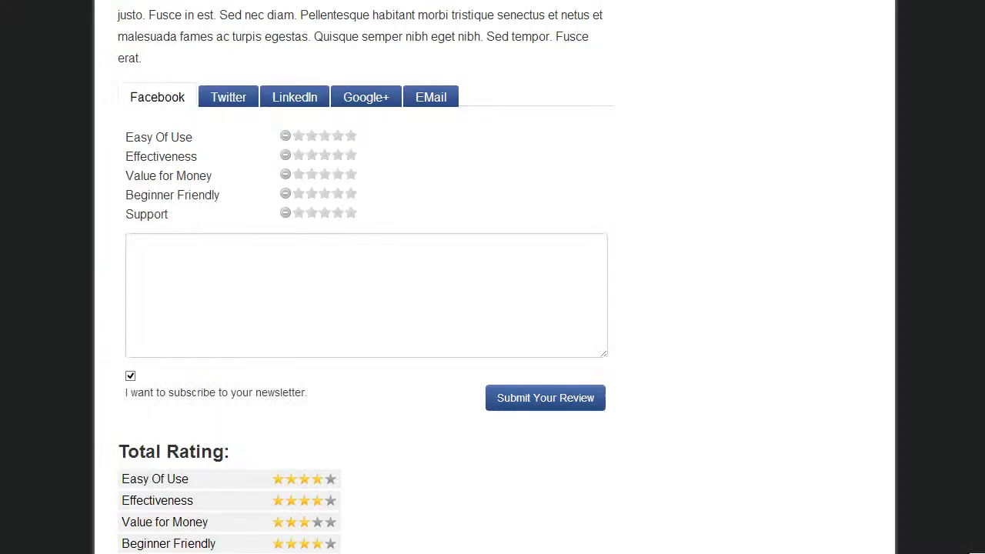
scroll(305, 337, "up", 2)
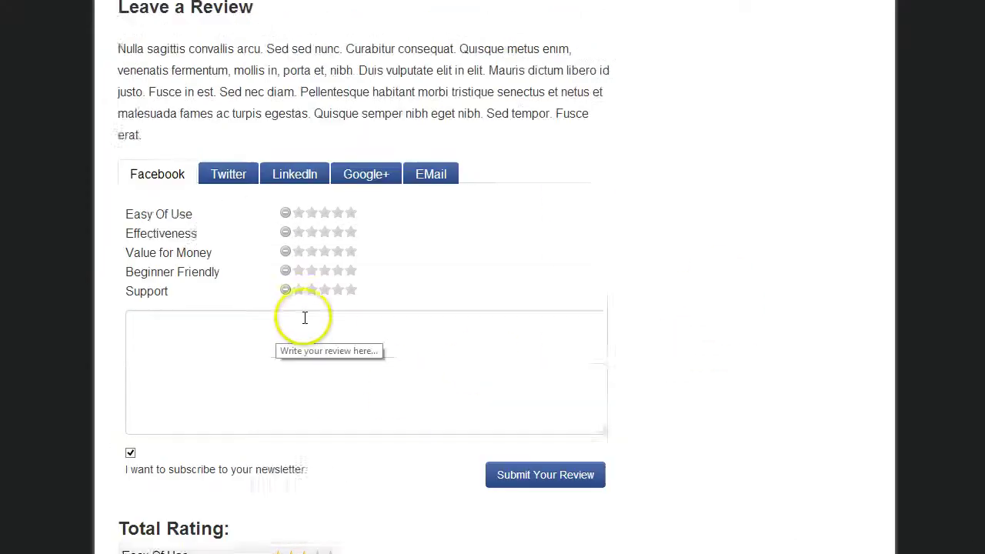
scroll(539, 340, "down", 2)
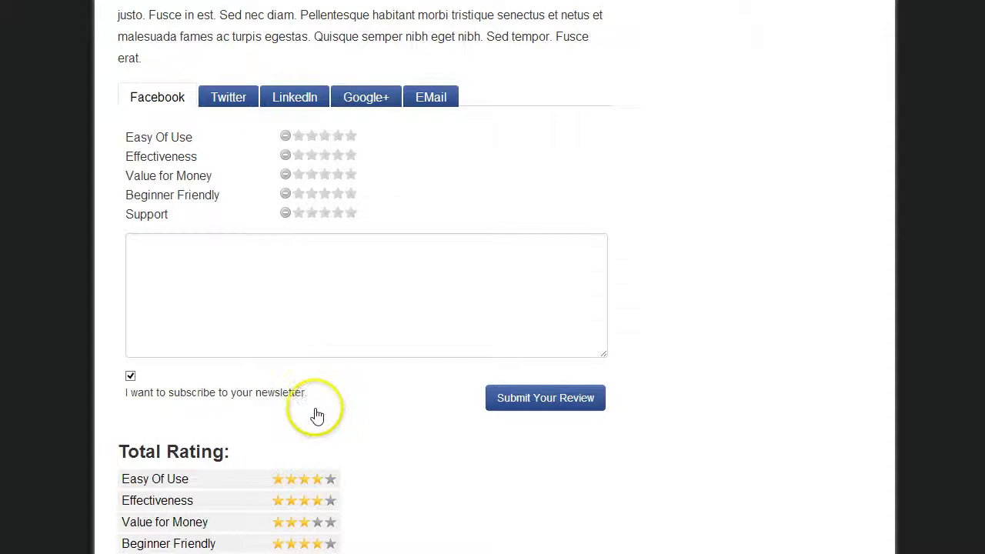
scroll(384, 413, "down", 3)
scroll(384, 413, "up", 2)
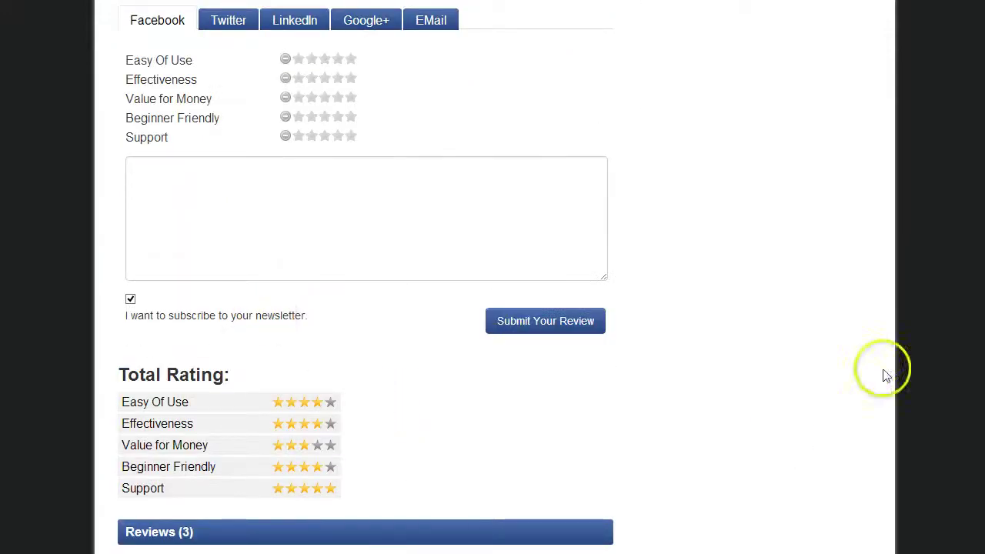
Inspect the "I want to subscribe to your newsletter." label on the review form and copy its CSS selector.
right_click(277, 317)
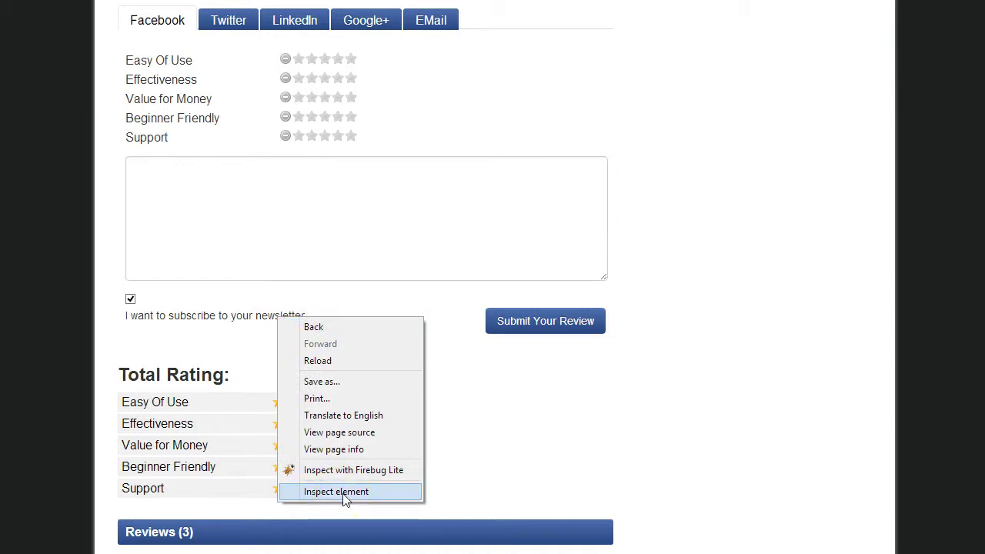
left_click(343, 491)
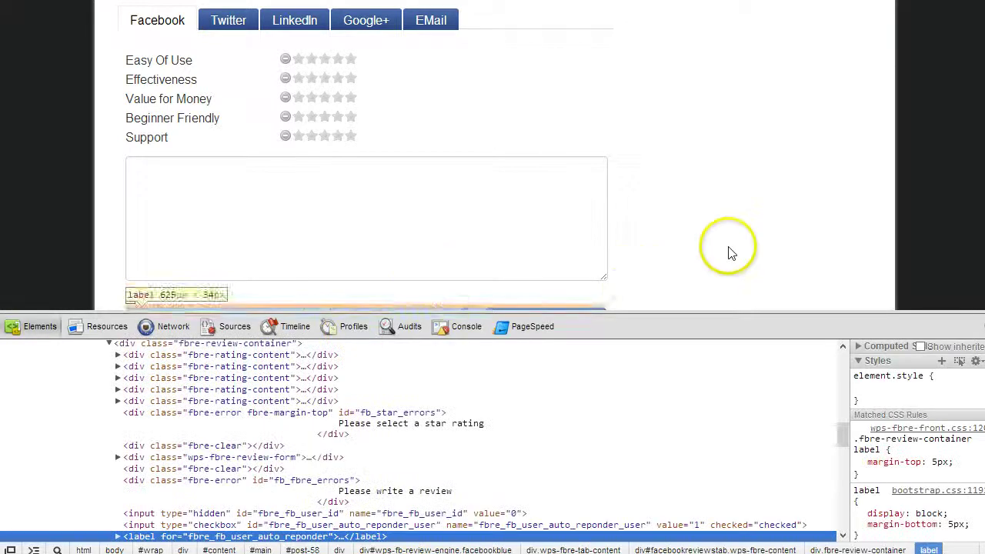
scroll(729, 256, "down", 2)
scroll(429, 471, "down", 2)
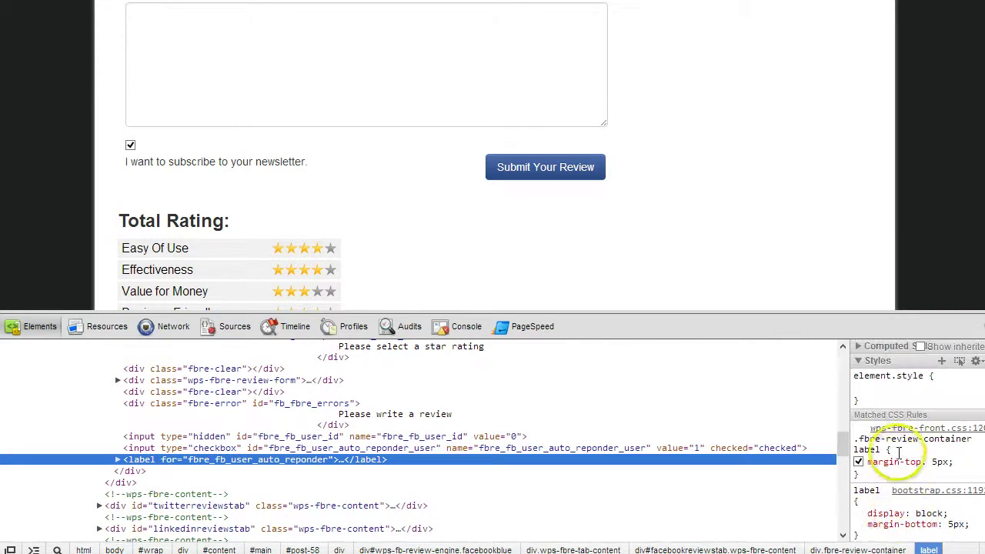
left_click(863, 445)
key("ctrl+c")
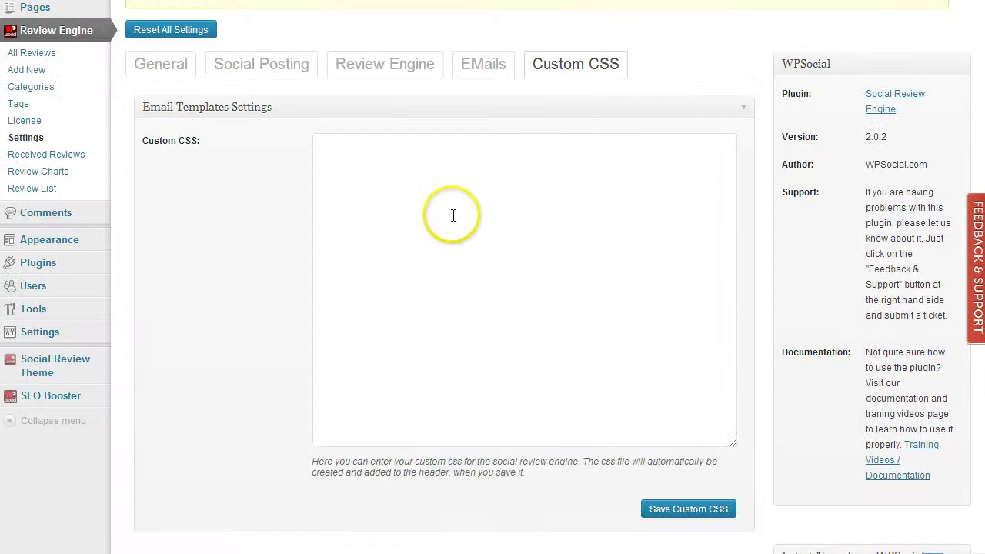
Enter a sample .fbre-class rule with margin-top: 25px as the plugin's custom CSS.
left_click(450, 185)
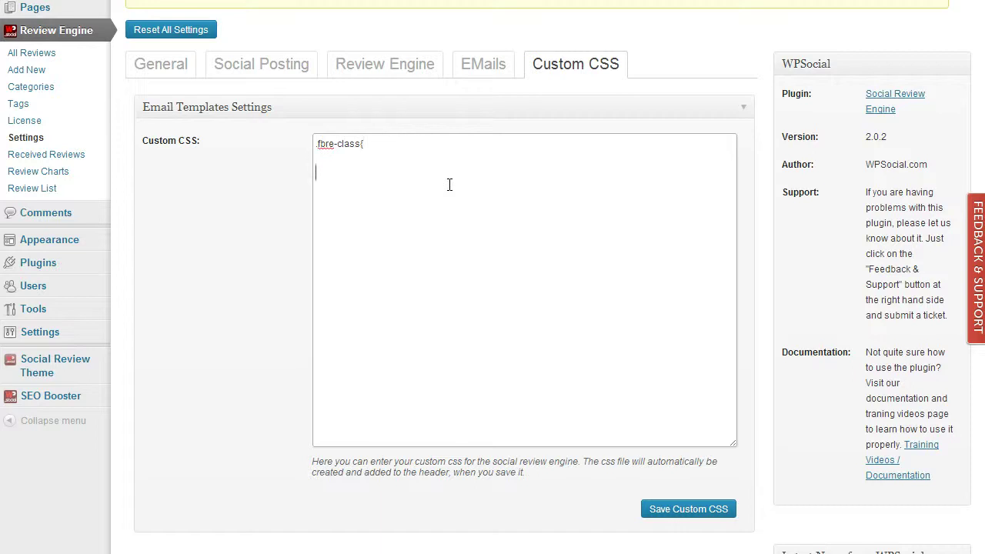
key("Tab")
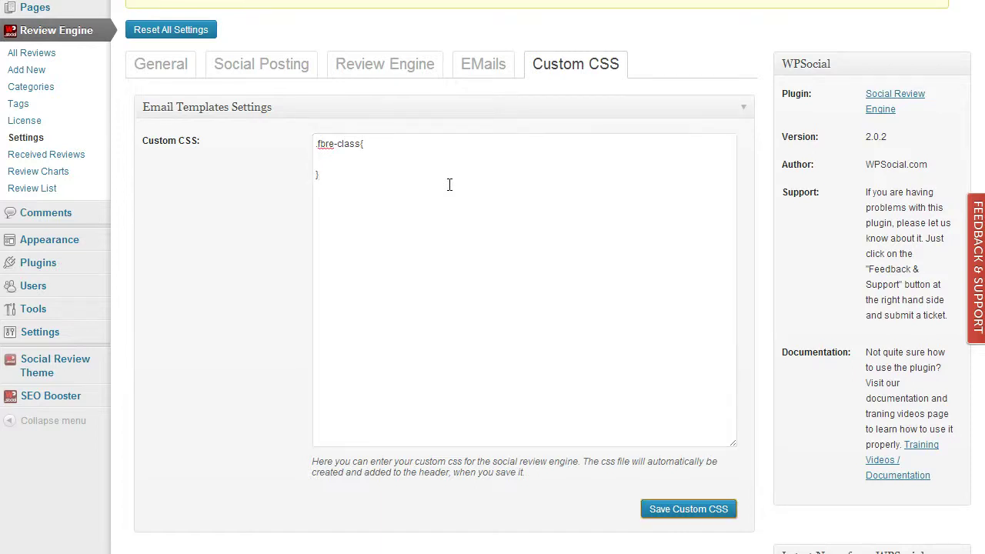
left_click(401, 157)
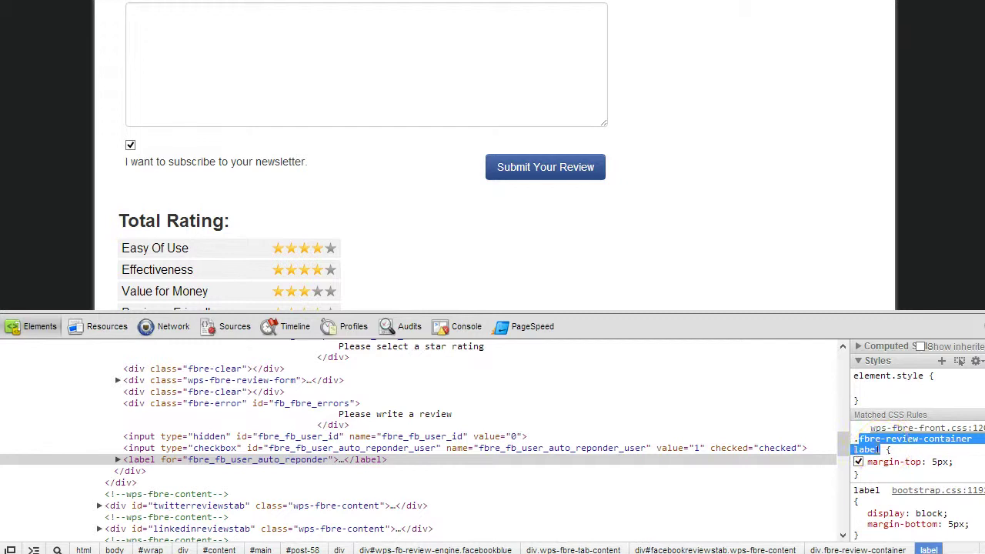
Replace the sample rule's selector with .fbre-review-container label and save the custom CSS.
left_click(881, 450)
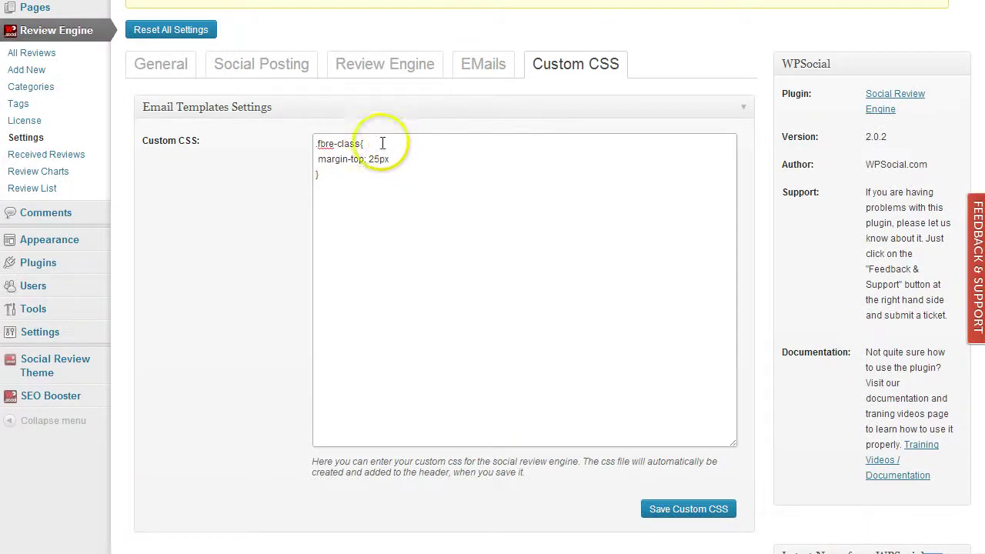
key("ctrl+v")
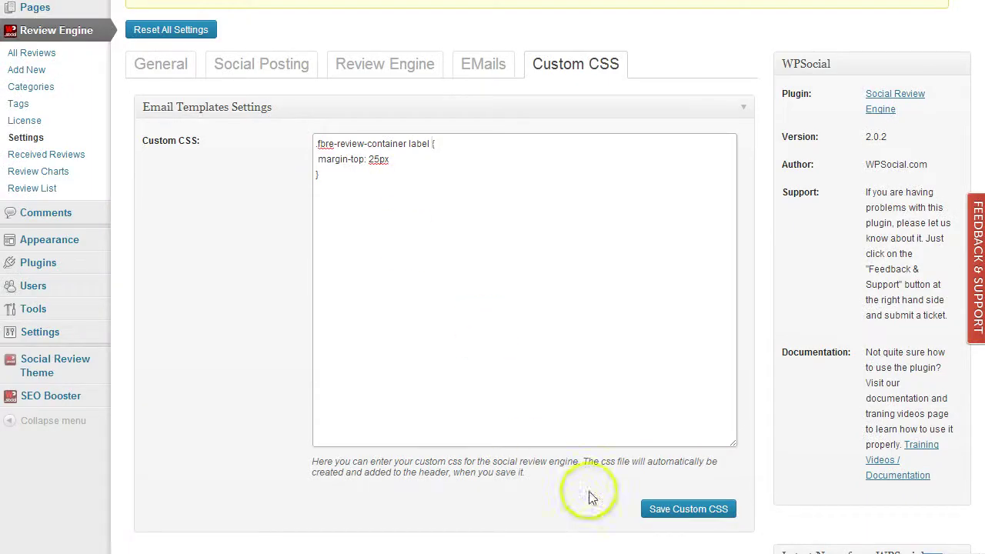
left_click(682, 517)
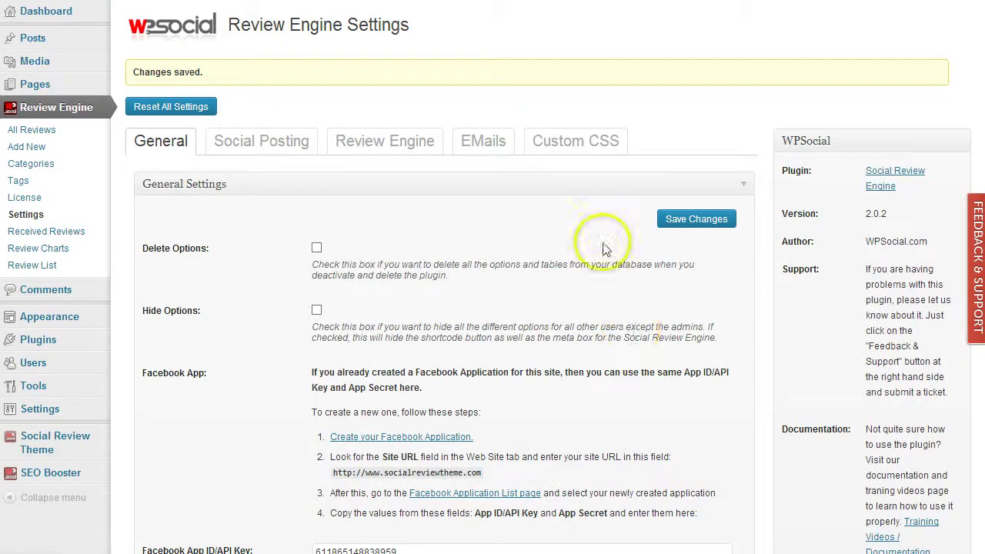
Check the saved custom CSS, close the element inspector on the review post and reload the page.
left_click(571, 139)
scroll(535, 416, "down", 2)
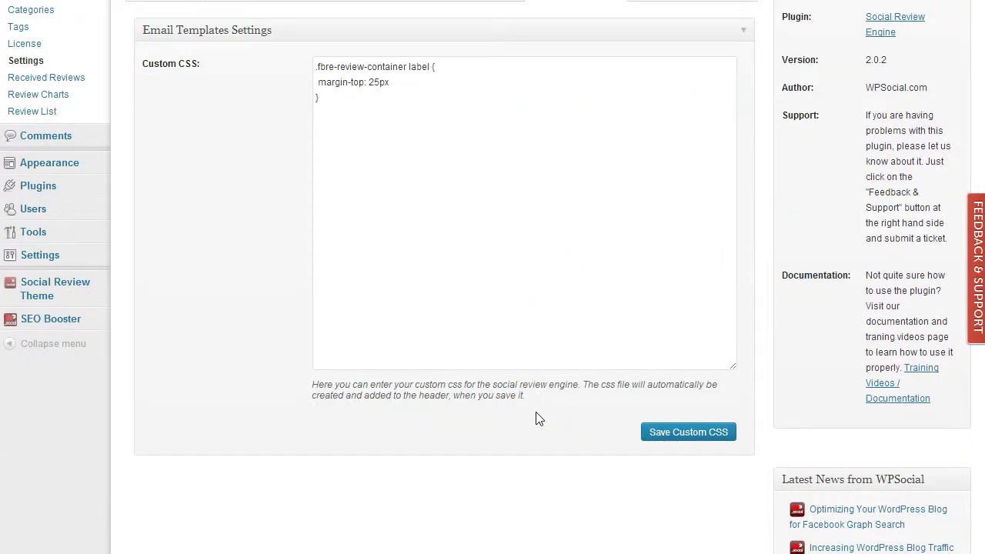
scroll(538, 417, "up", 2)
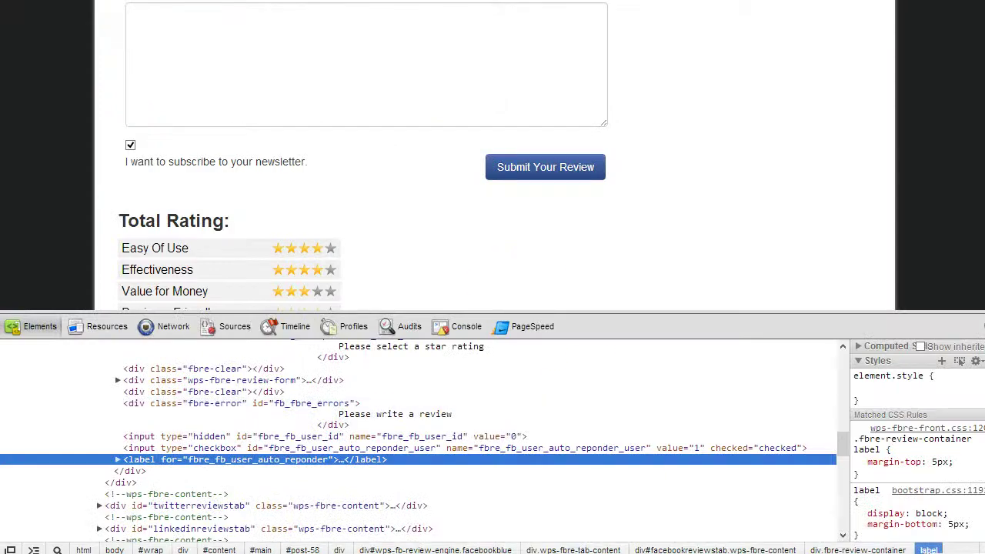
key("F12")
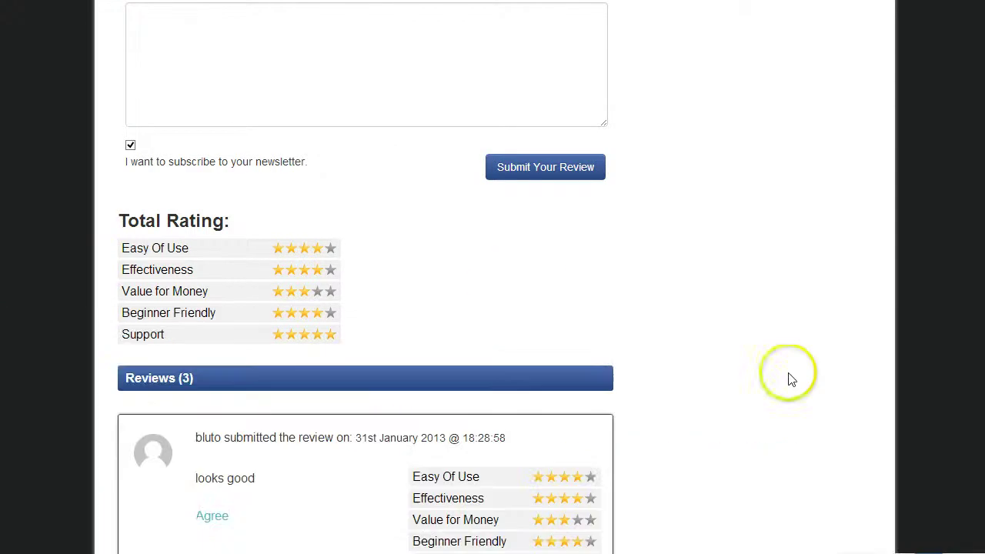
right_click(703, 254)
left_click(726, 297)
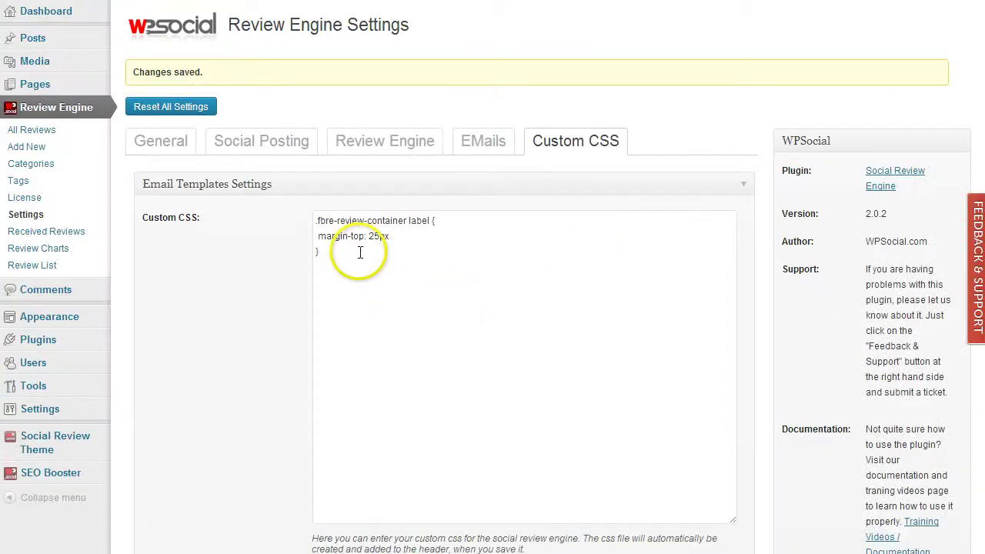
Delete the whole .fbre-review-container label rule from the custom CSS and save it.
left_click_drag(358, 253, 293, 222)
key("BackSpace")
scroll(291, 231, "down", 3)
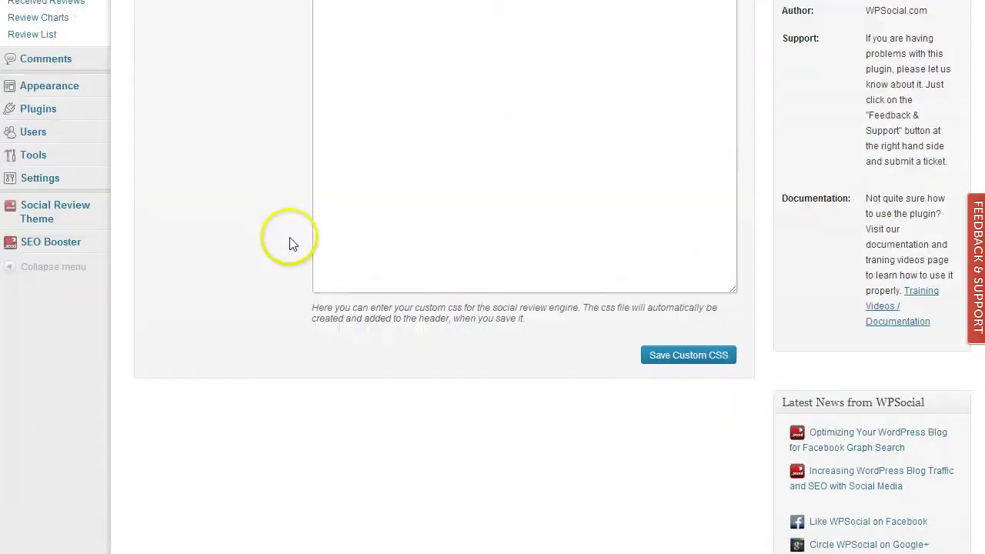
left_click(675, 354)
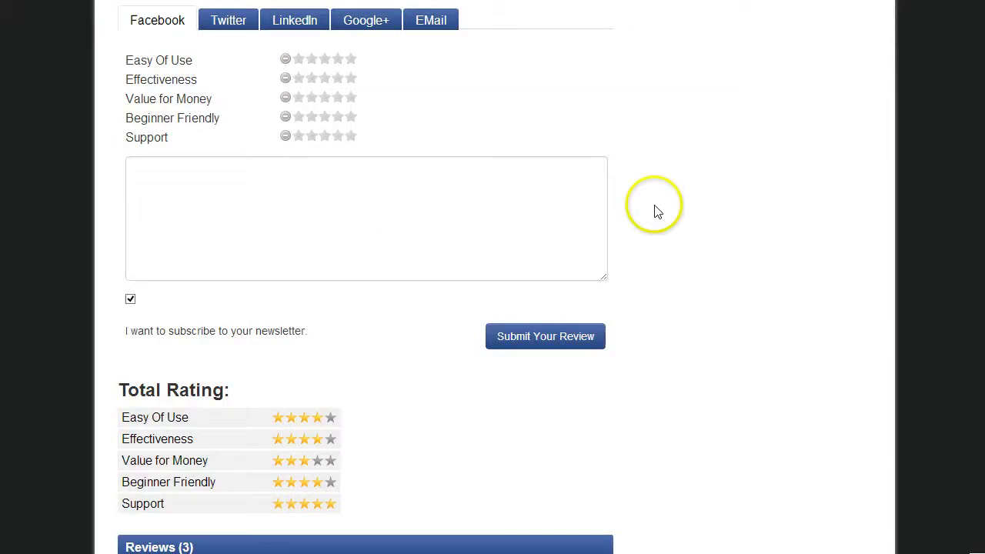
View the review post's page source, find the wps-fbre-custom.css stylesheet link and reload the page.
right_click(714, 168)
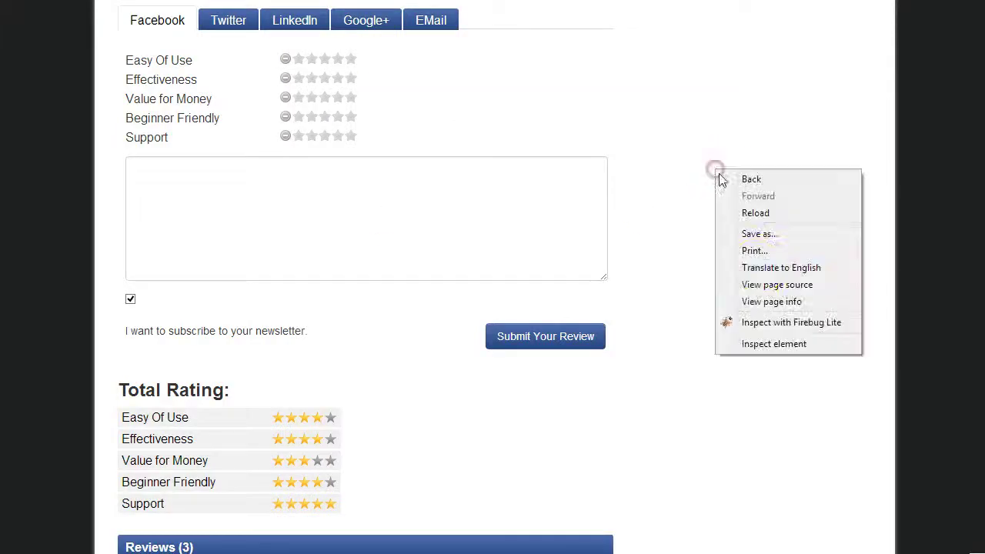
left_click(762, 284)
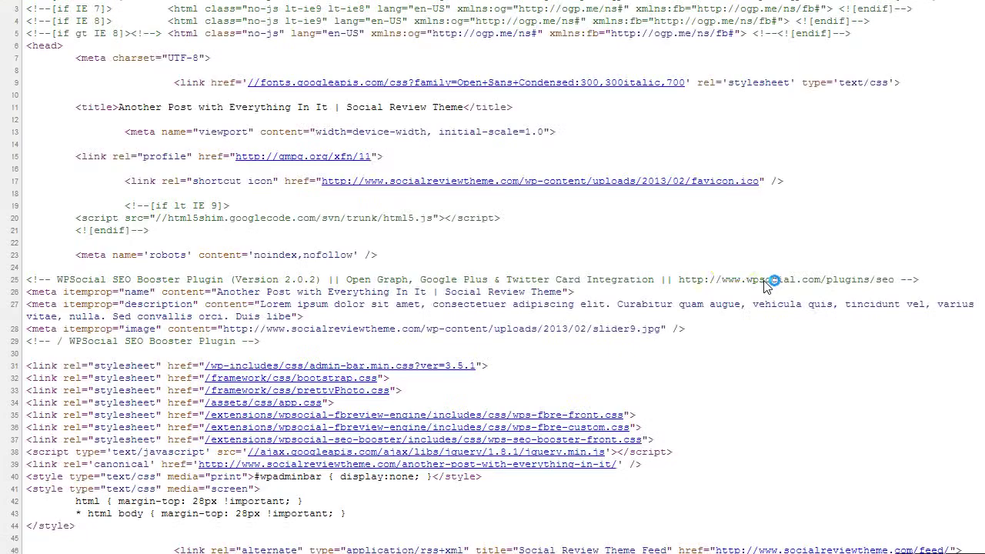
scroll(737, 308, "down", 1)
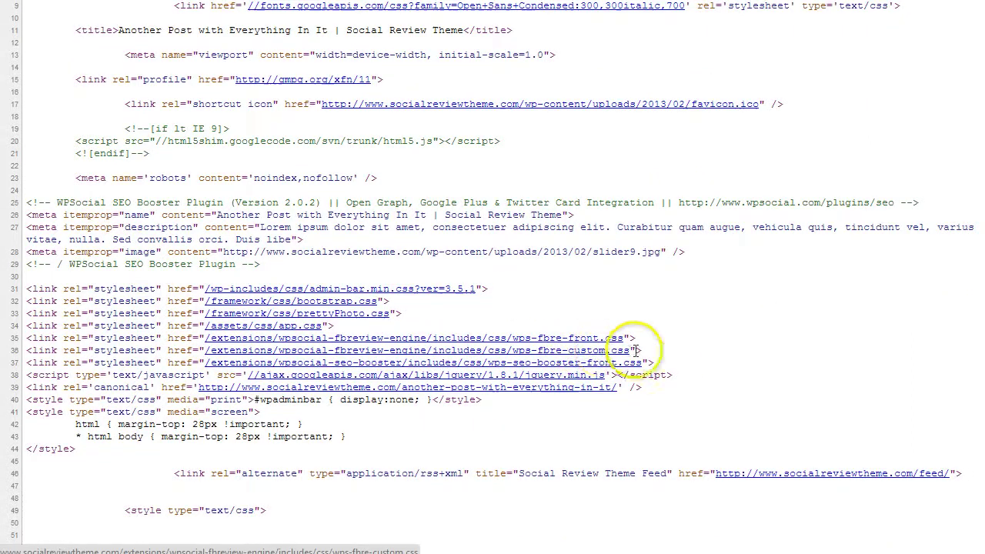
right_click(761, 325)
left_click(798, 369)
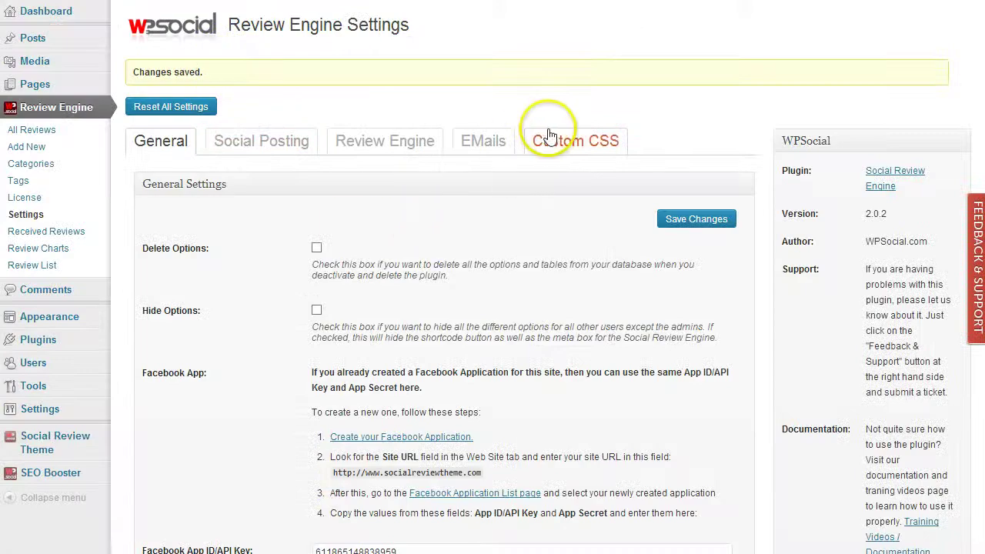
Check the custom CSS field again, reload the review post and look over its submitted reviews.
left_click(551, 131)
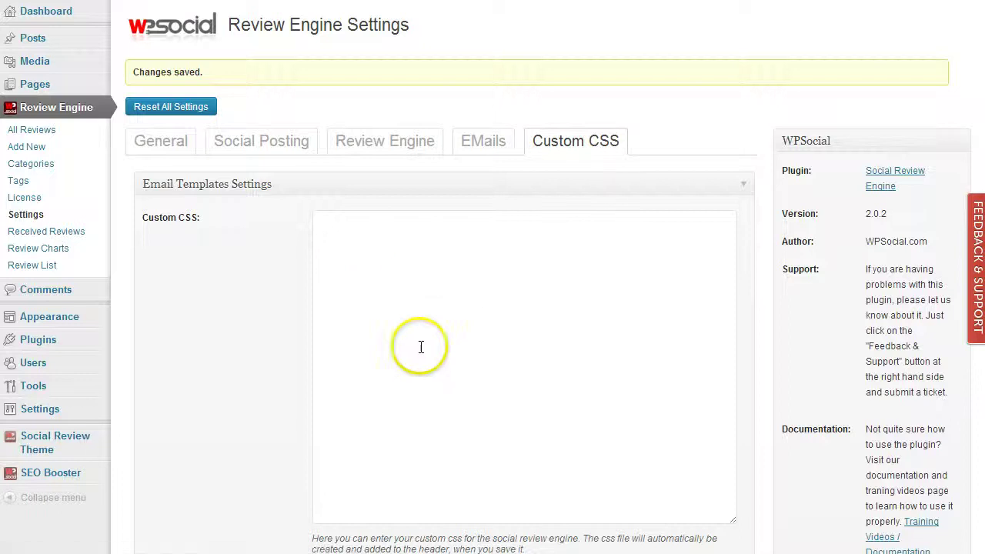
scroll(367, 185, "down", 3)
scroll(367, 185, "up", 2)
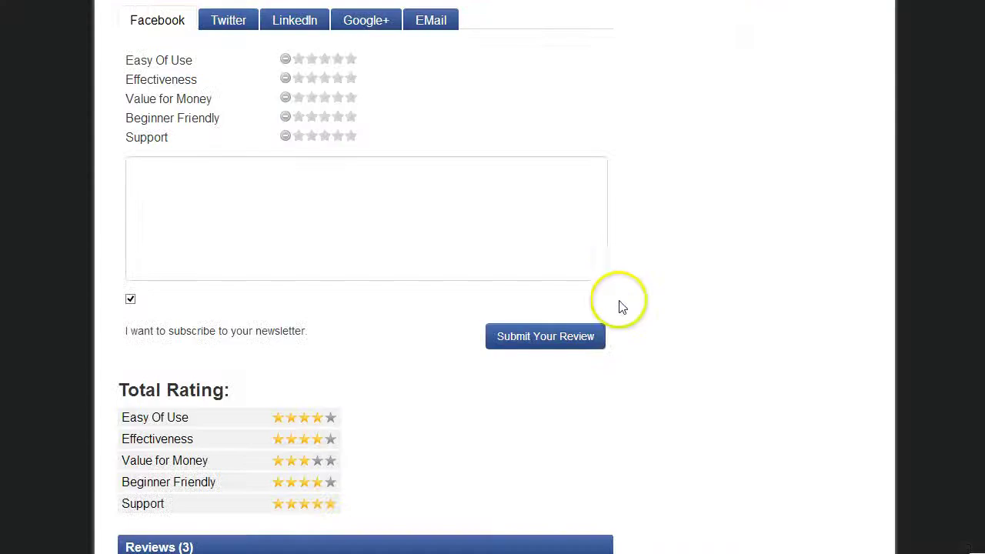
right_click(715, 283)
left_click(758, 331)
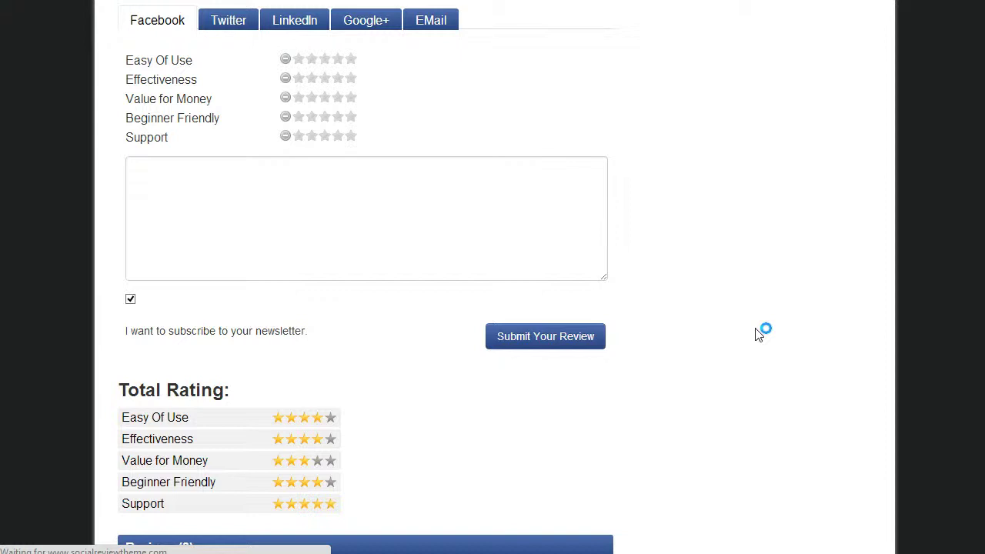
scroll(757, 333, "down", 6)
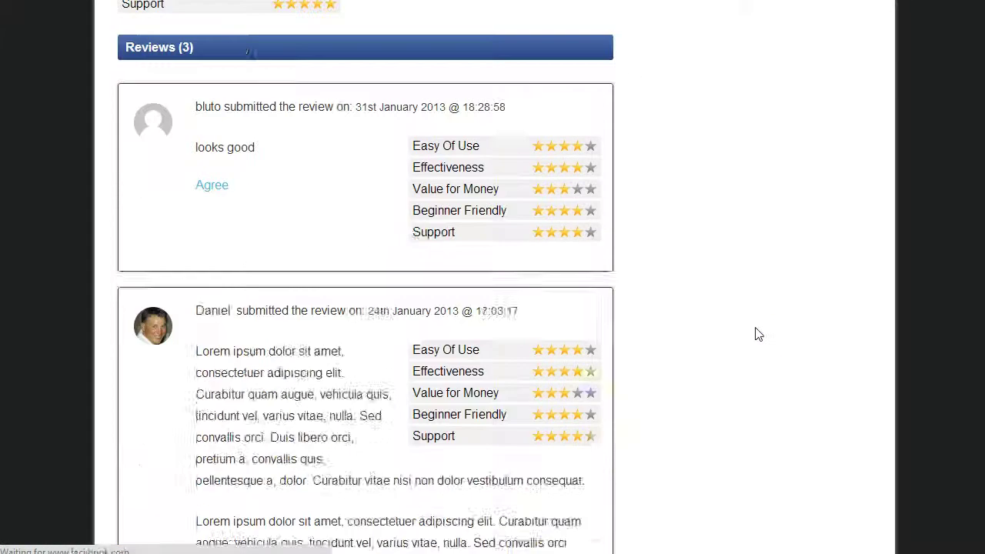
Look over the review post's rating form and newsletter checkbox, and revisit the plugin's EMails and Custom CSS settings.
scroll(758, 333, "up", 5)
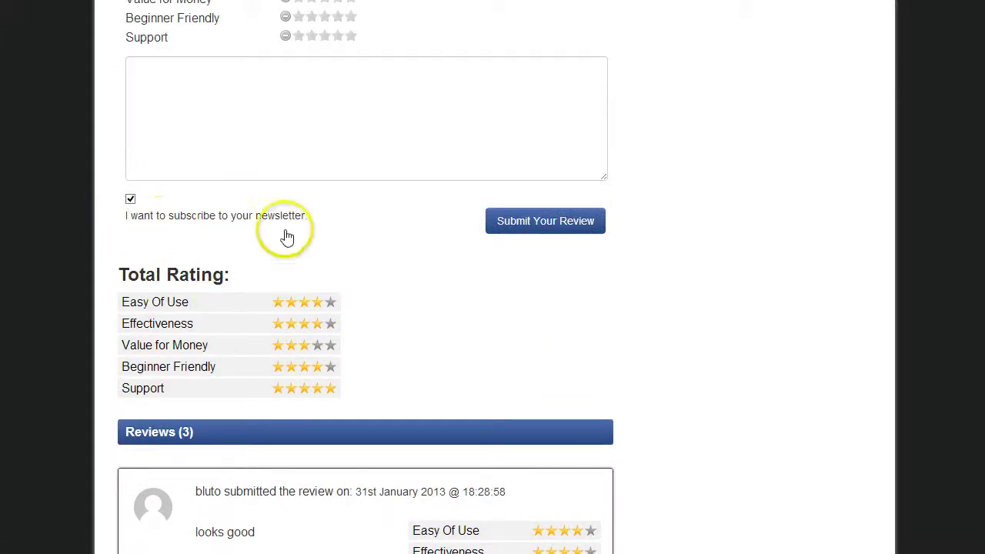
scroll(286, 237, "up", 2)
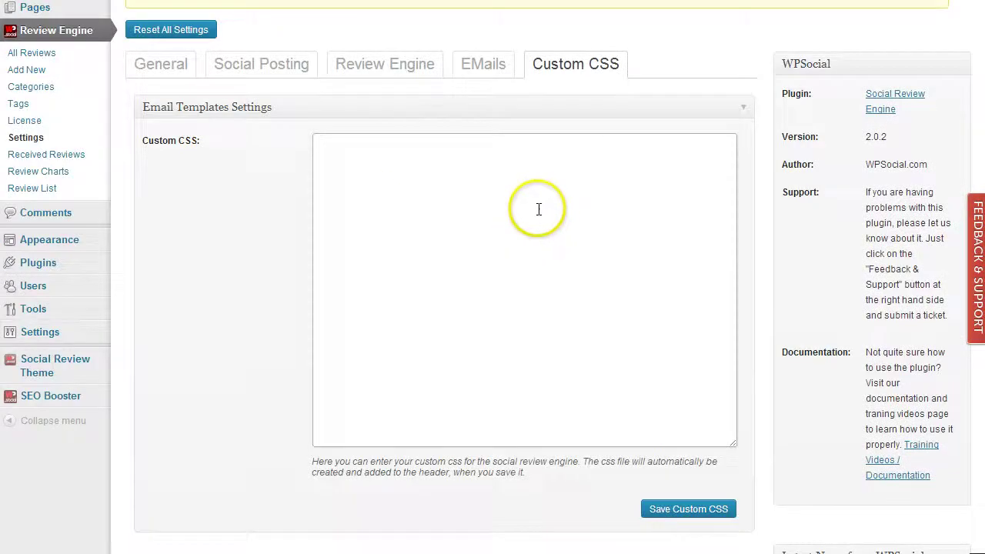
left_click(482, 65)
left_click(583, 68)
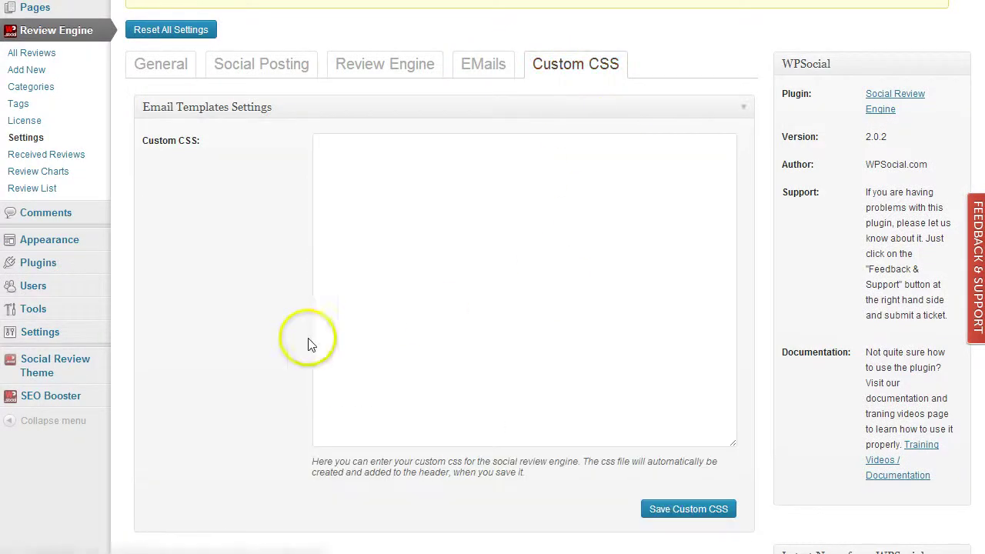
scroll(282, 311, "down", 4)
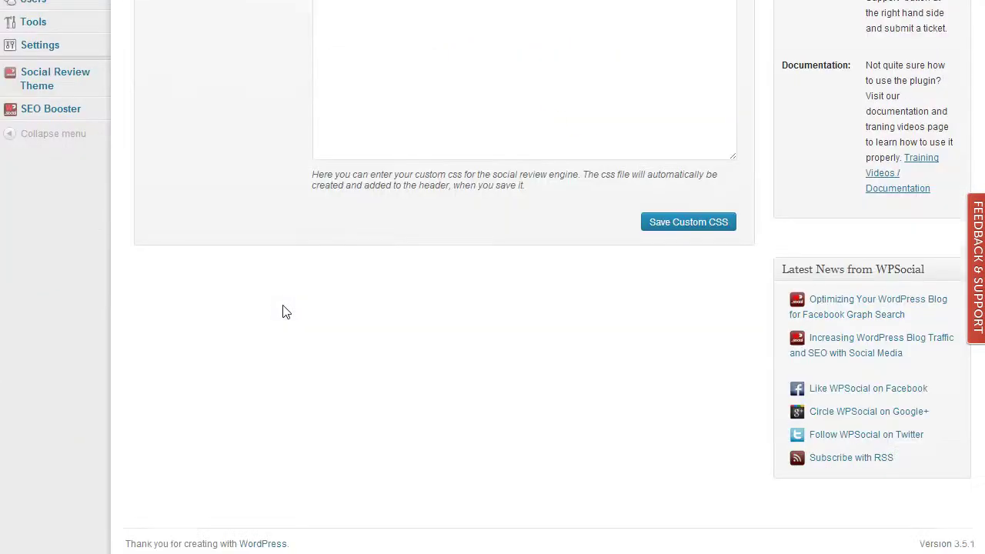
scroll(283, 311, "up", 4)
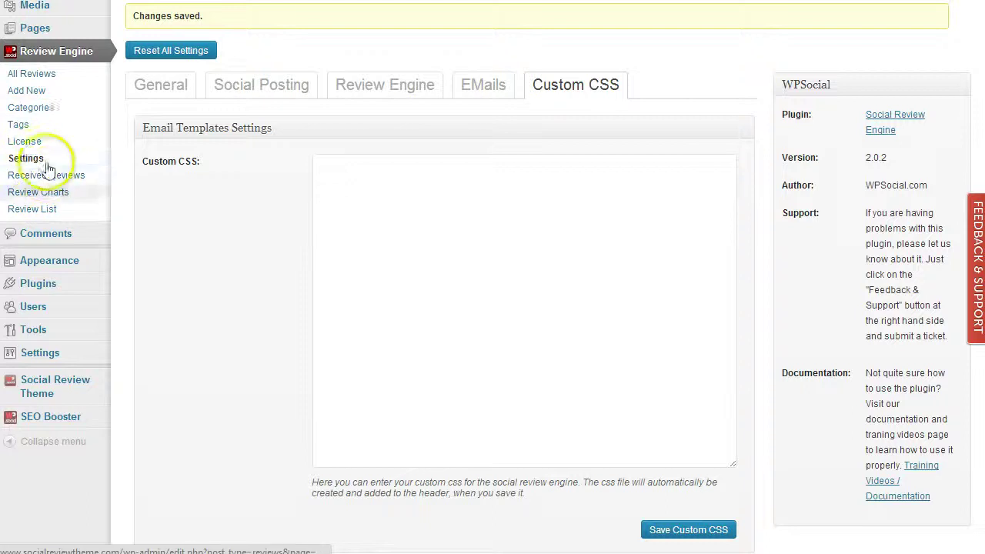
scroll(292, 282, "up", 1)
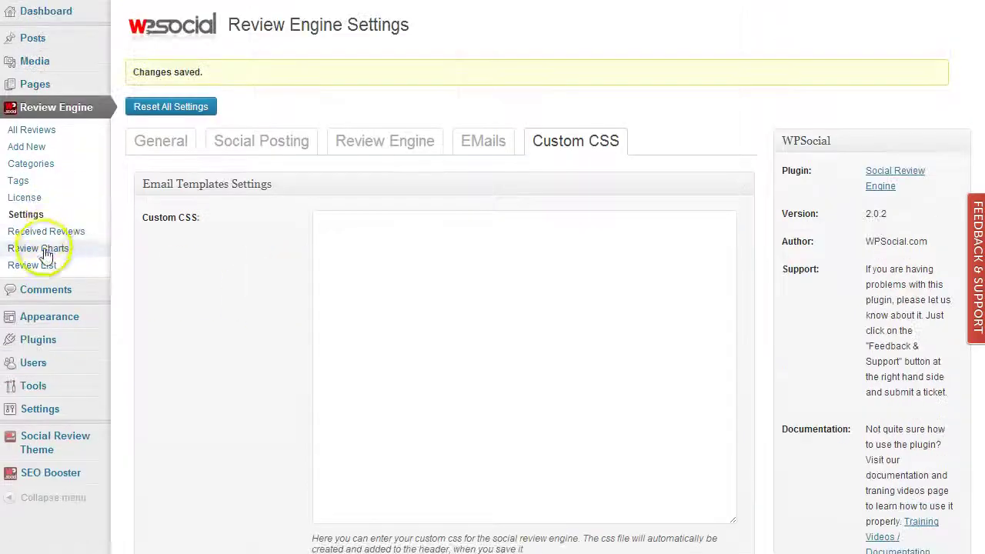